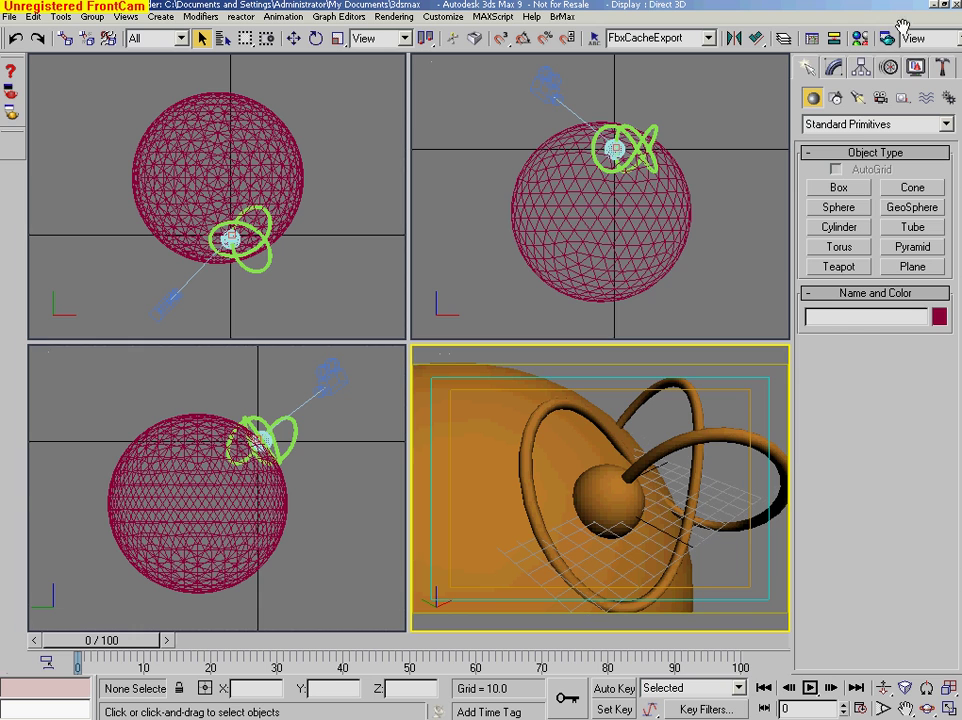
Assign Brazil r/s v2.0 as the production renderer, review its common output settings, and minimize the render setup
{"action": "left_click", "coordinate": [886, 38]}
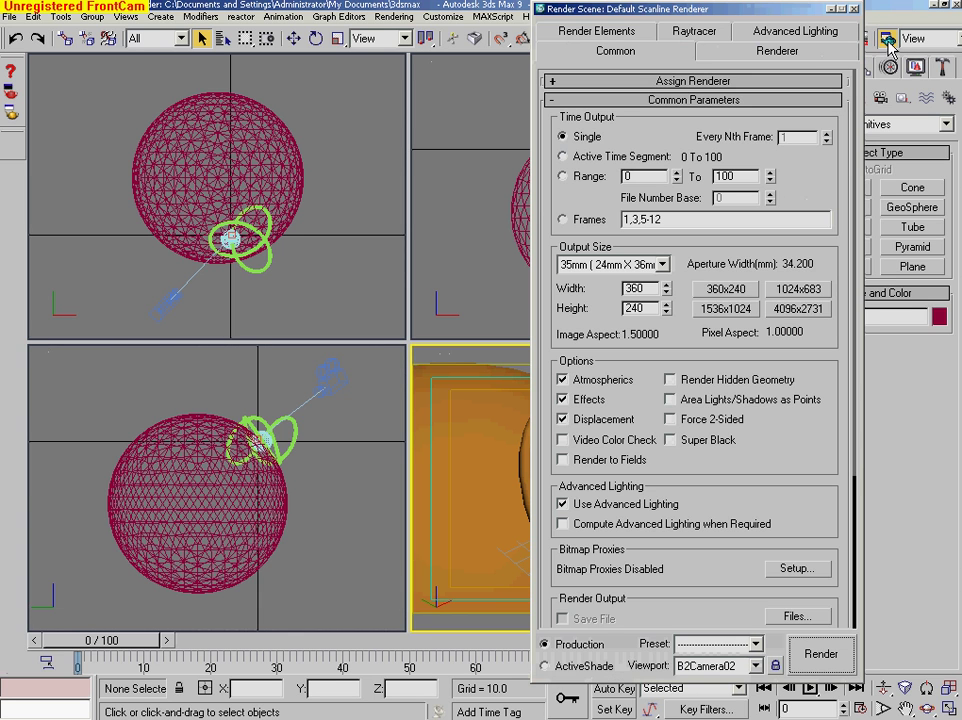
{"action": "left_click", "coordinate": [693, 80]}
{"action": "left_click", "coordinate": [789, 106]}
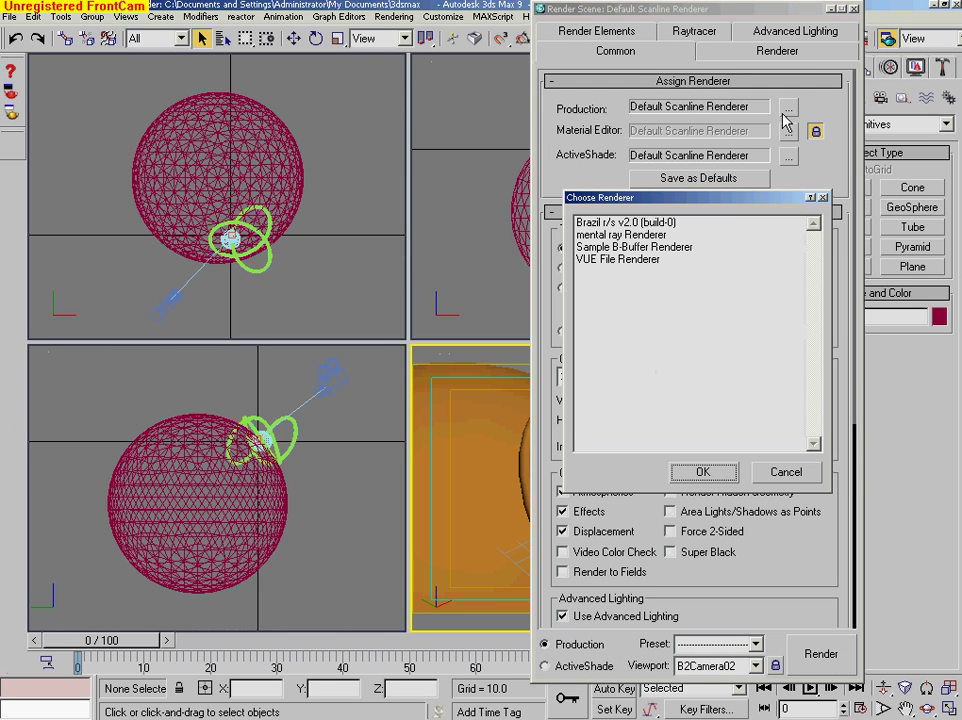
{"action": "double_click", "coordinate": [666, 221]}
{"action": "left_click", "coordinate": [859, 113]}
{"action": "scroll", "coordinate": [870, 327], "scroll_direction": "down", "scroll_amount": 6}
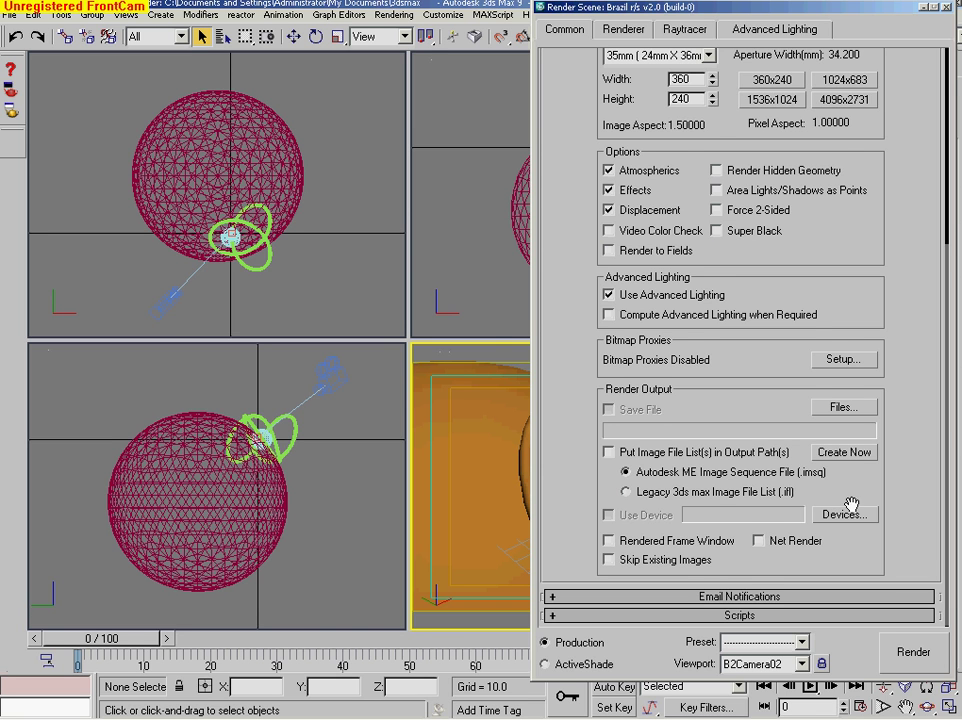
{"action": "left_click", "coordinate": [930, 7]}
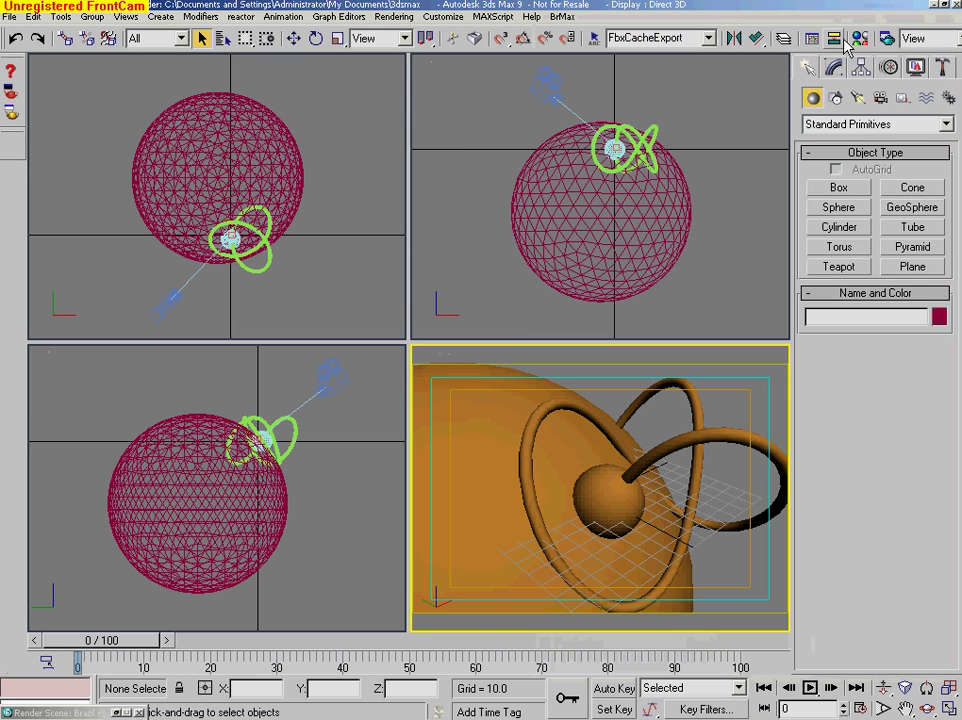
Apply the first default material to the large sphere and give it a Falloff map as diffuse colour
{"action": "left_click", "coordinate": [859, 39]}
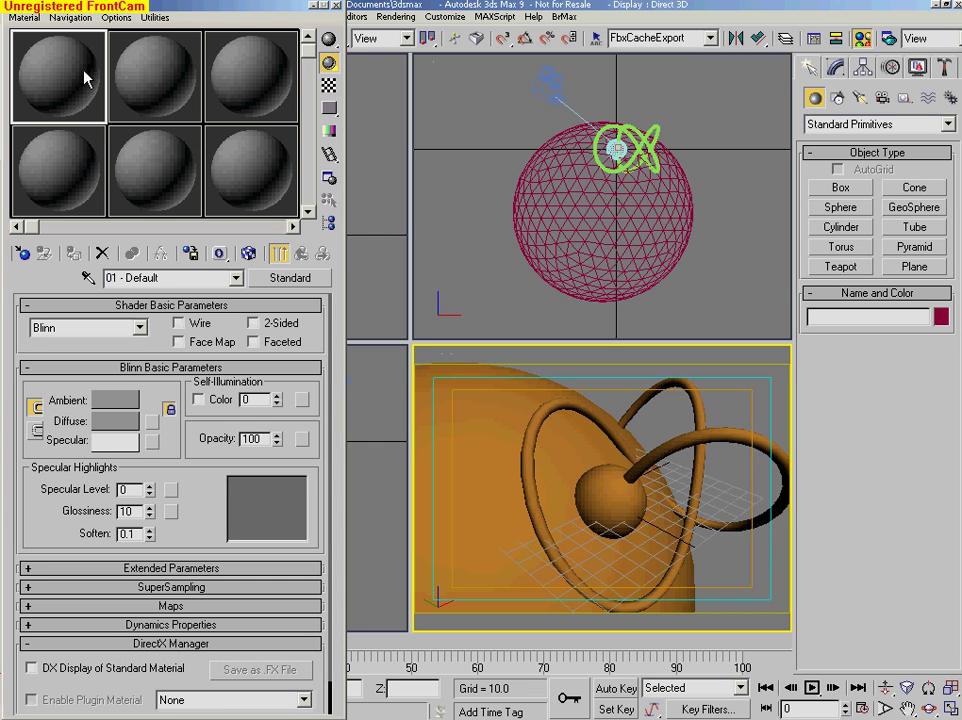
{"action": "left_click_drag", "start_coordinate": [58, 72], "coordinate": [505, 447]}
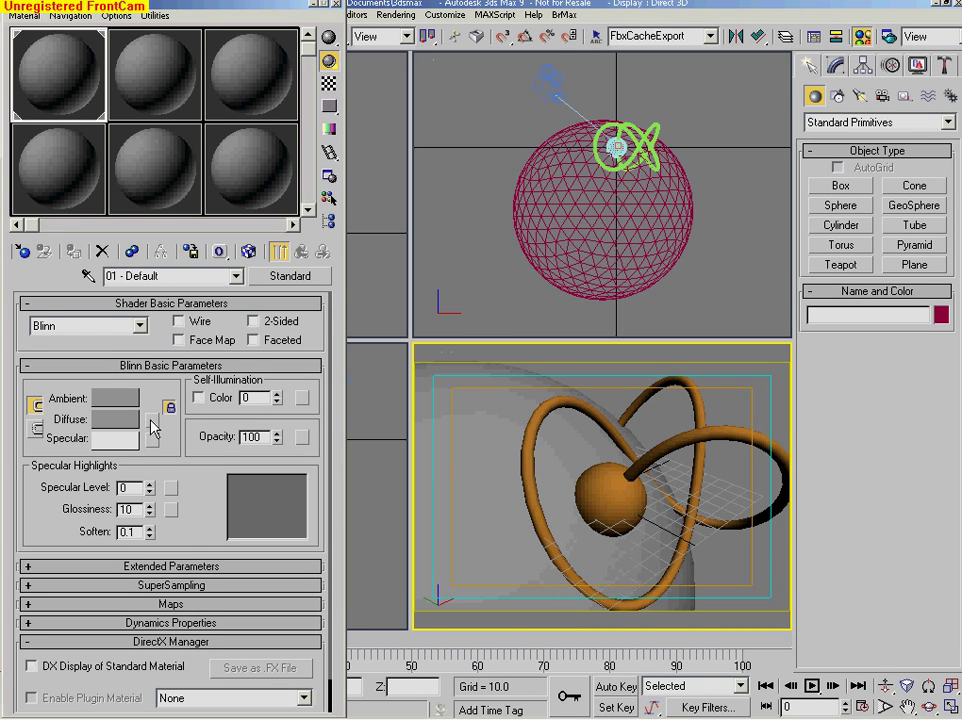
{"action": "left_click", "coordinate": [151, 420]}
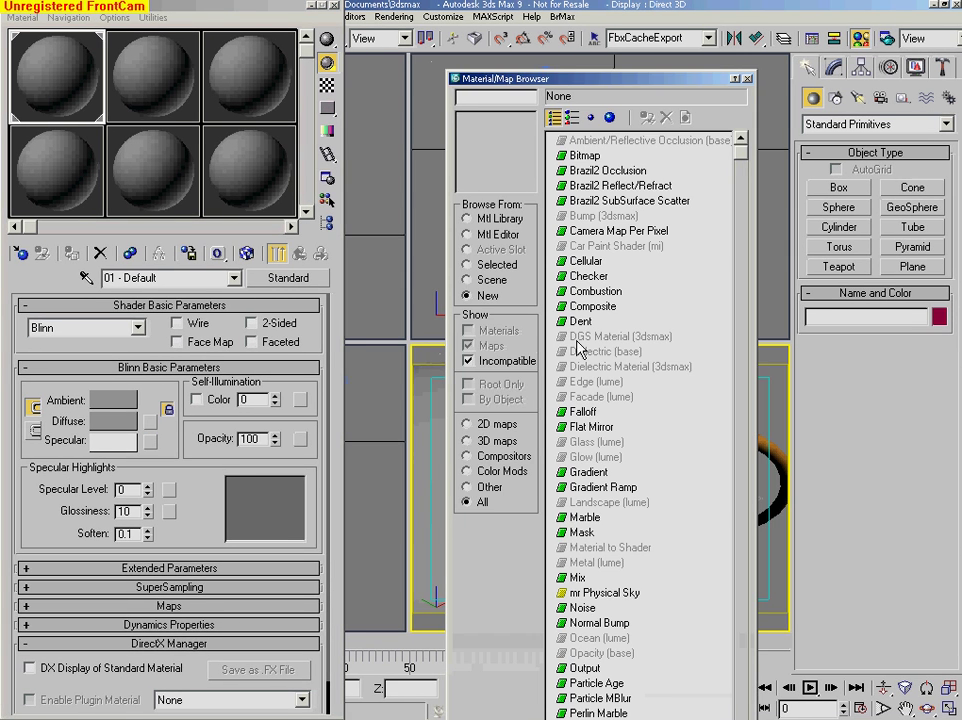
{"action": "double_click", "coordinate": [583, 411]}
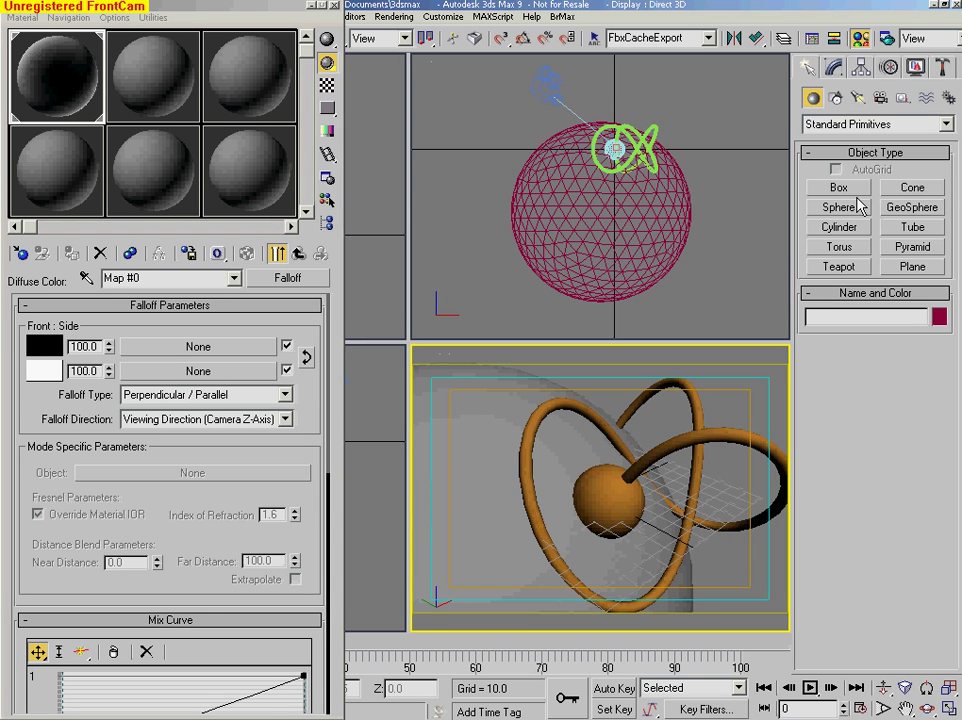
Render the camera view to preview the falloff material on the large sphere
{"action": "right_click", "coordinate": [858, 205]}
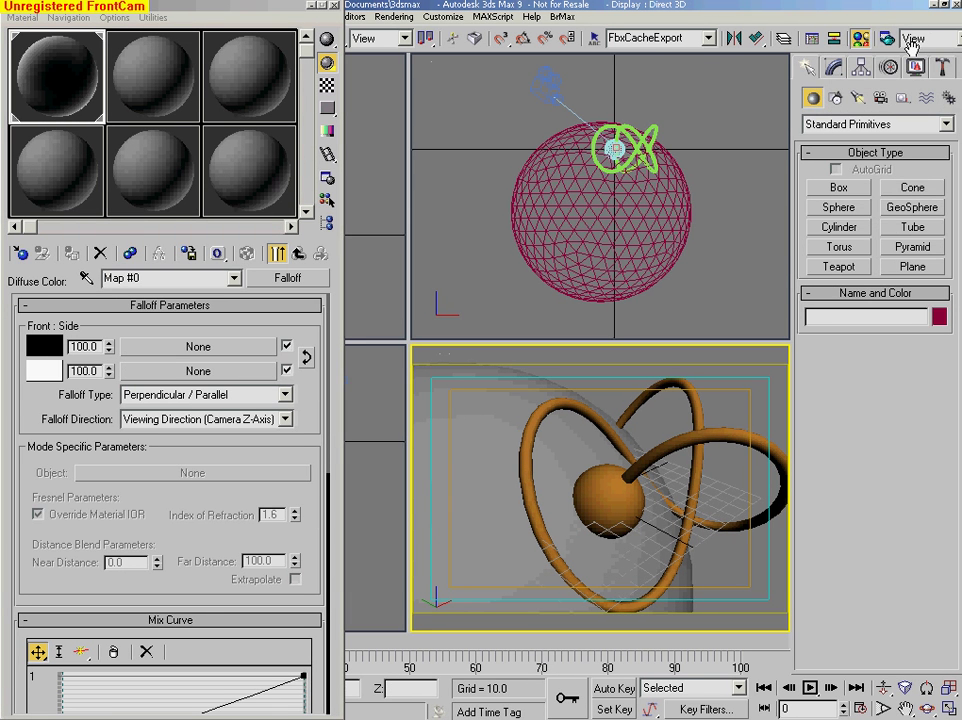
{"action": "left_click_drag", "start_coordinate": [685, 37], "coordinate": [636, 37]}
{"action": "left_click", "coordinate": [946, 42]}
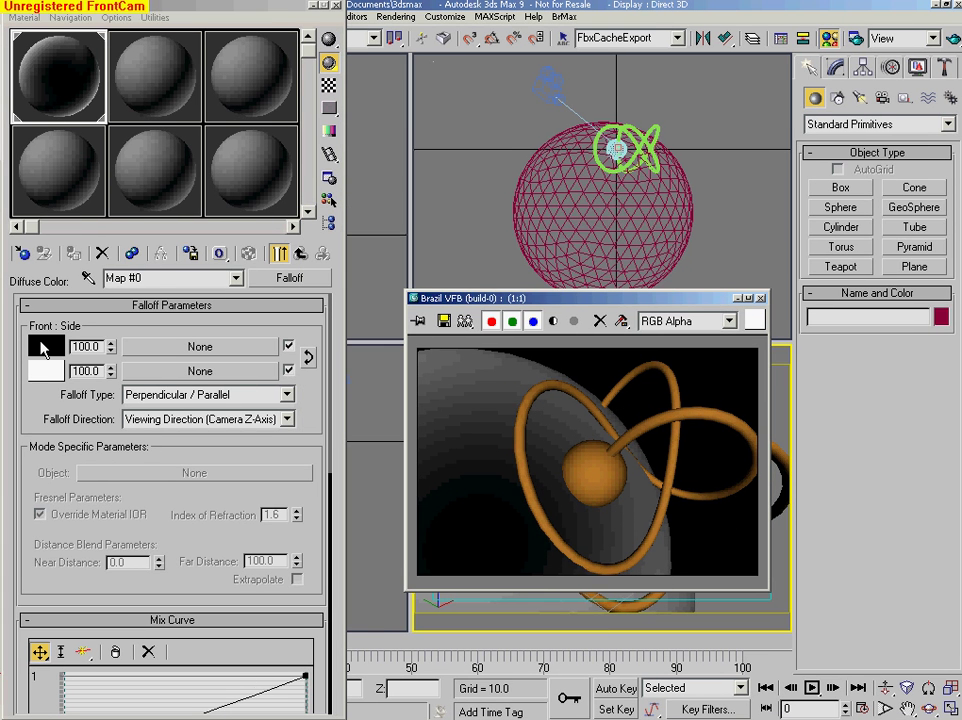
Change the Falloff map's front colour to a medium grey and render the camera view again
{"action": "left_click", "coordinate": [44, 346]}
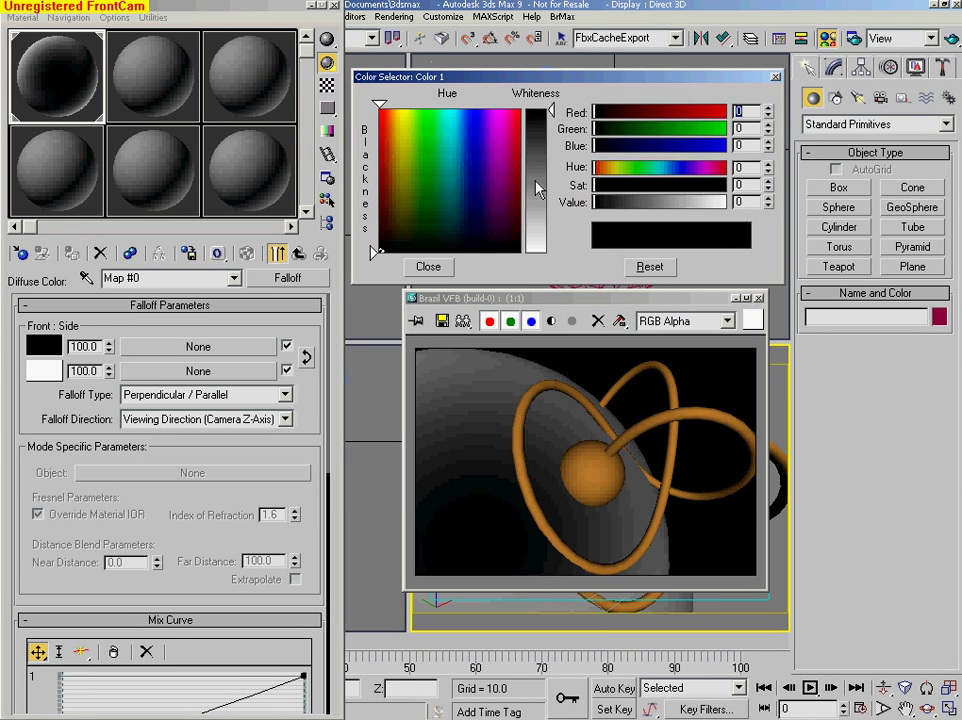
{"action": "left_click", "coordinate": [538, 188]}
{"action": "left_click", "coordinate": [430, 268]}
{"action": "left_click", "coordinate": [945, 38]}
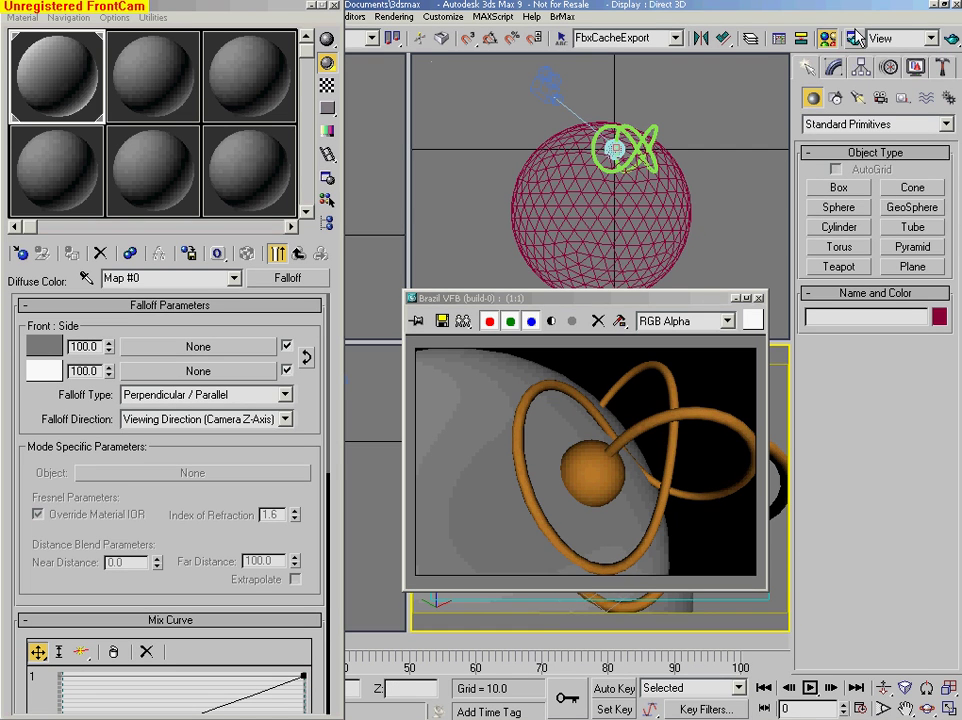
Enable Sky Light under direct illumination in Brazil's Luma Server settings and run a partial test render
{"action": "left_click", "coordinate": [855, 38]}
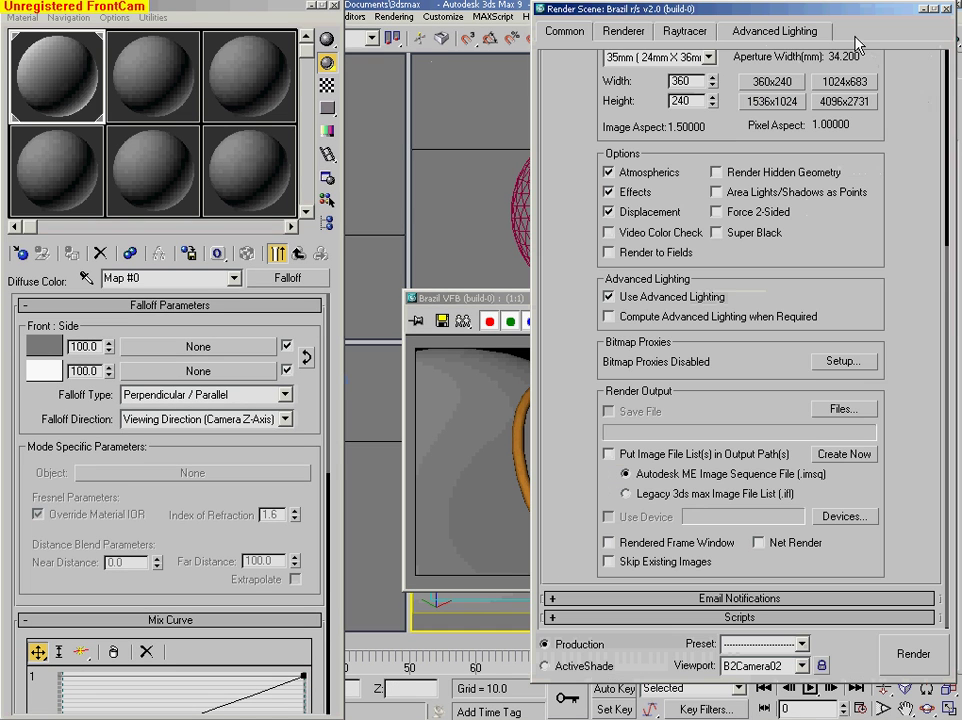
{"action": "left_click", "coordinate": [623, 32]}
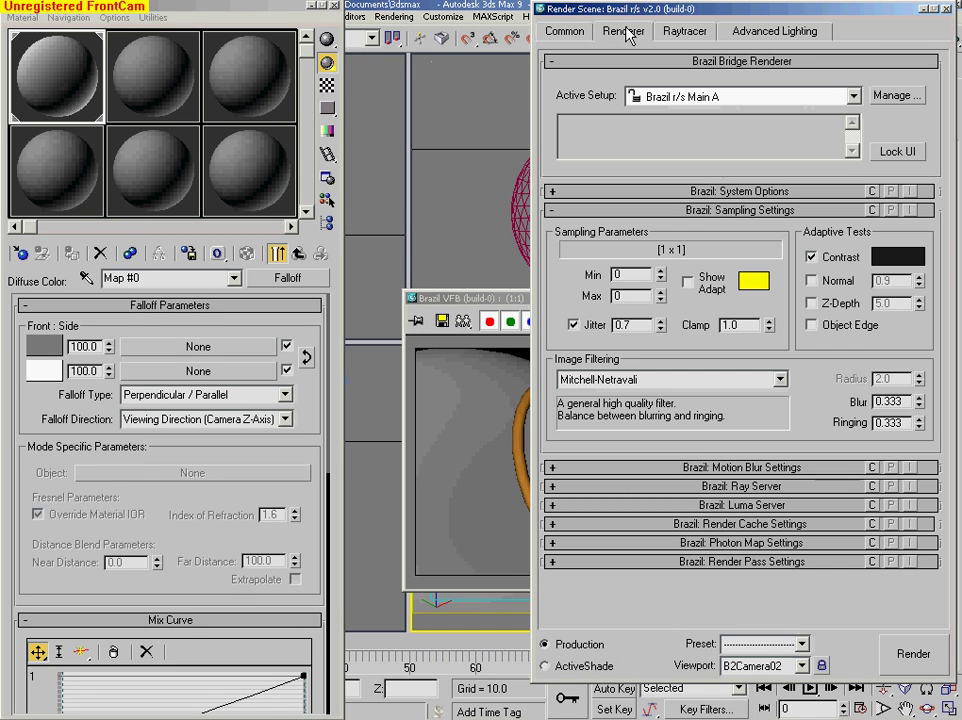
{"action": "right_click", "coordinate": [816, 384]}
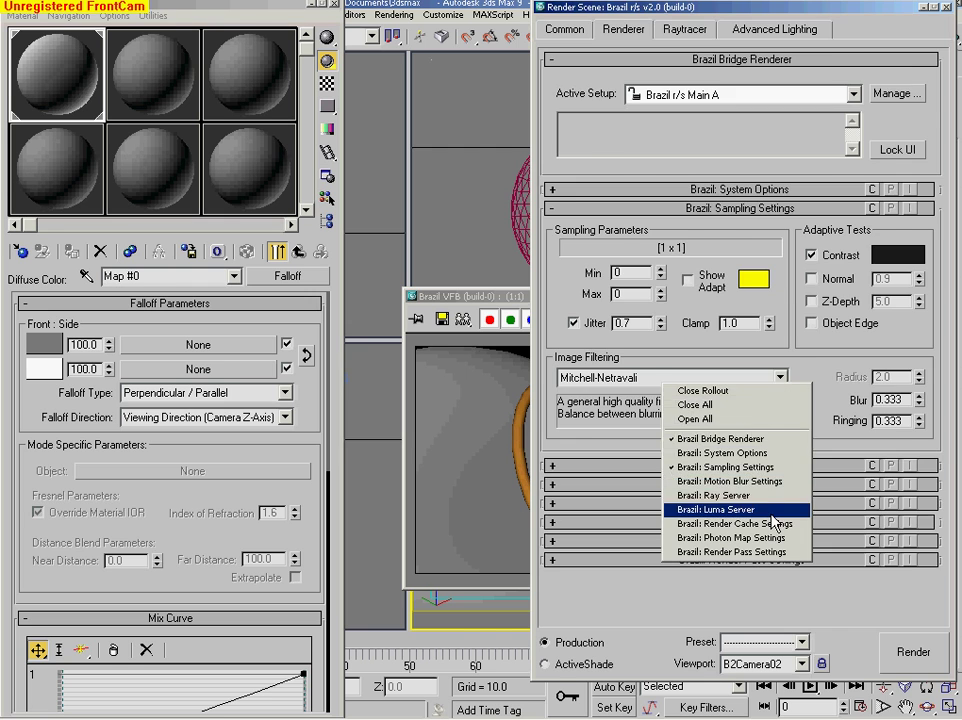
{"action": "left_click", "coordinate": [760, 509]}
{"action": "left_click", "coordinate": [698, 227]}
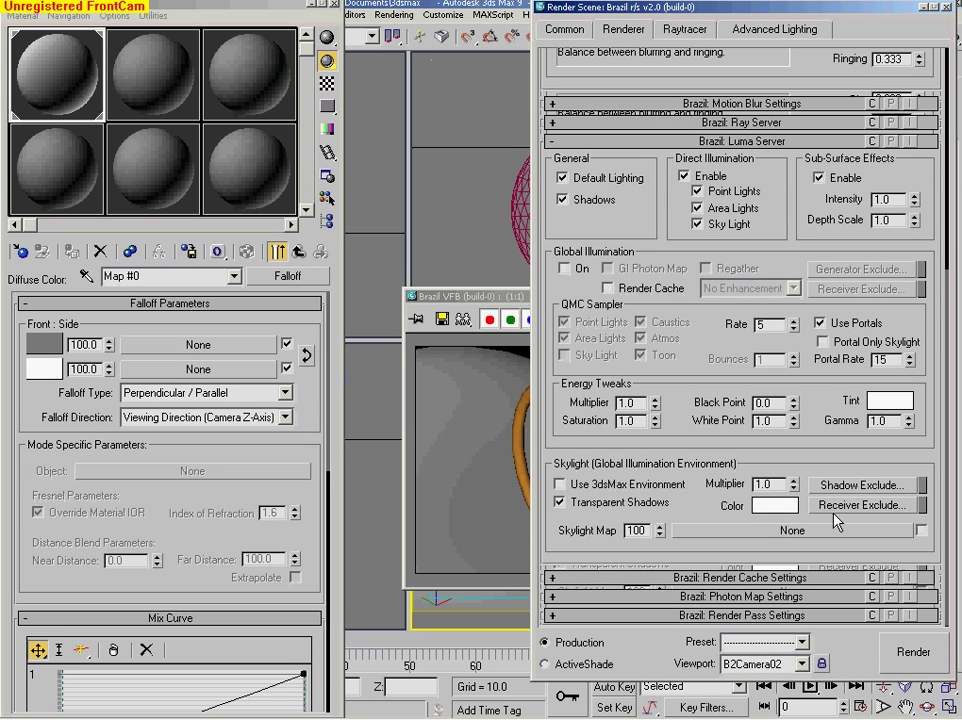
{"action": "left_click", "coordinate": [922, 655]}
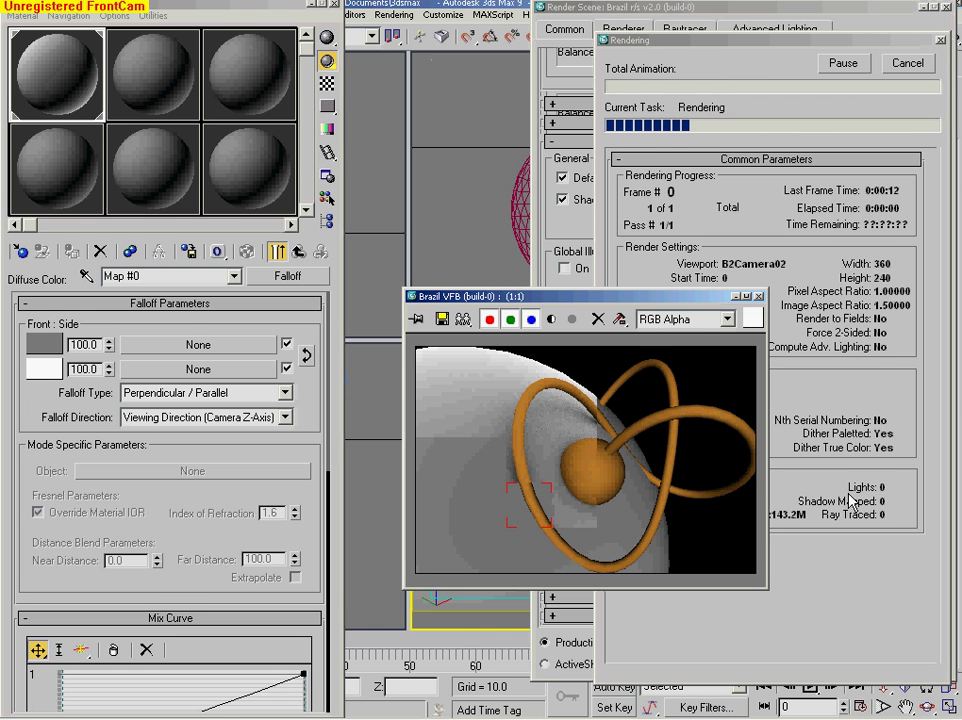
{"action": "left_click", "coordinate": [907, 66]}
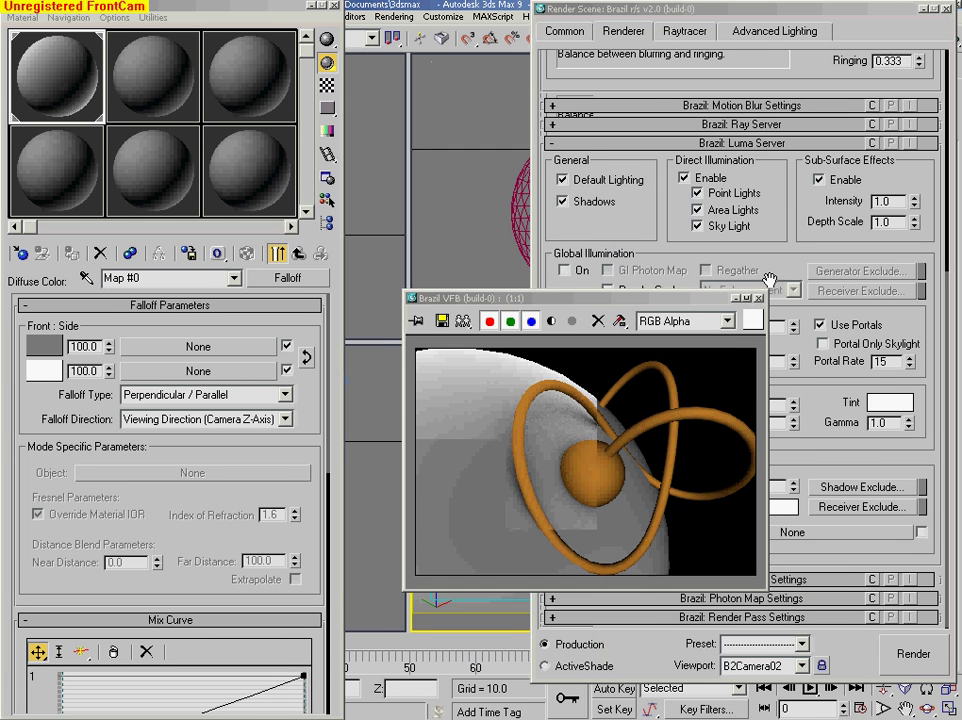
Add a Noise map to the bump channel of the large sphere's material
{"action": "left_click", "coordinate": [298, 252]}
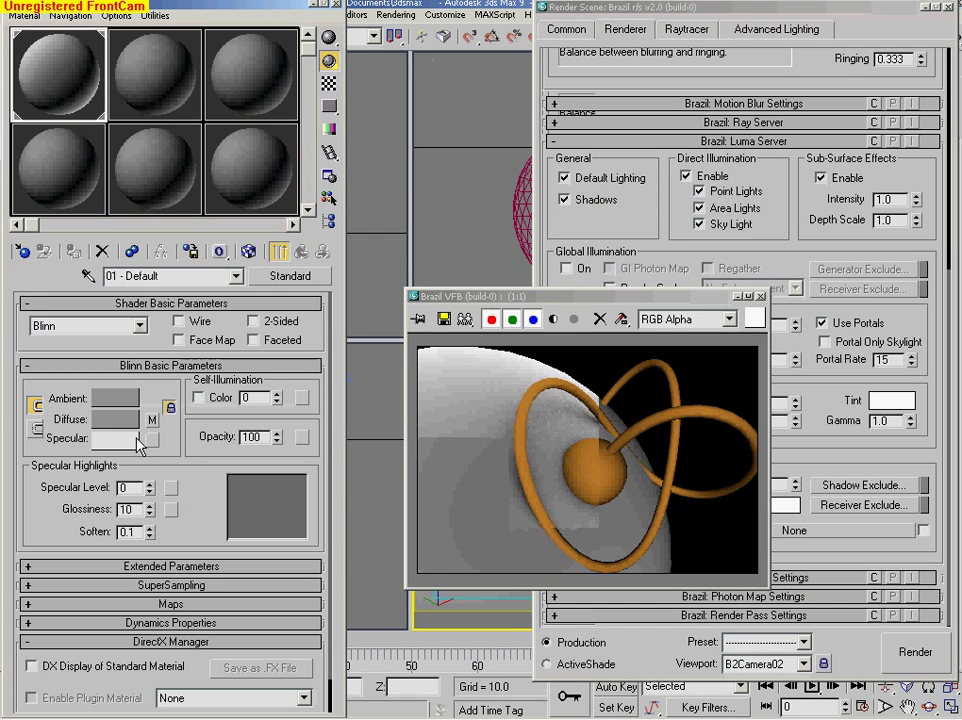
{"action": "left_click", "coordinate": [205, 604]}
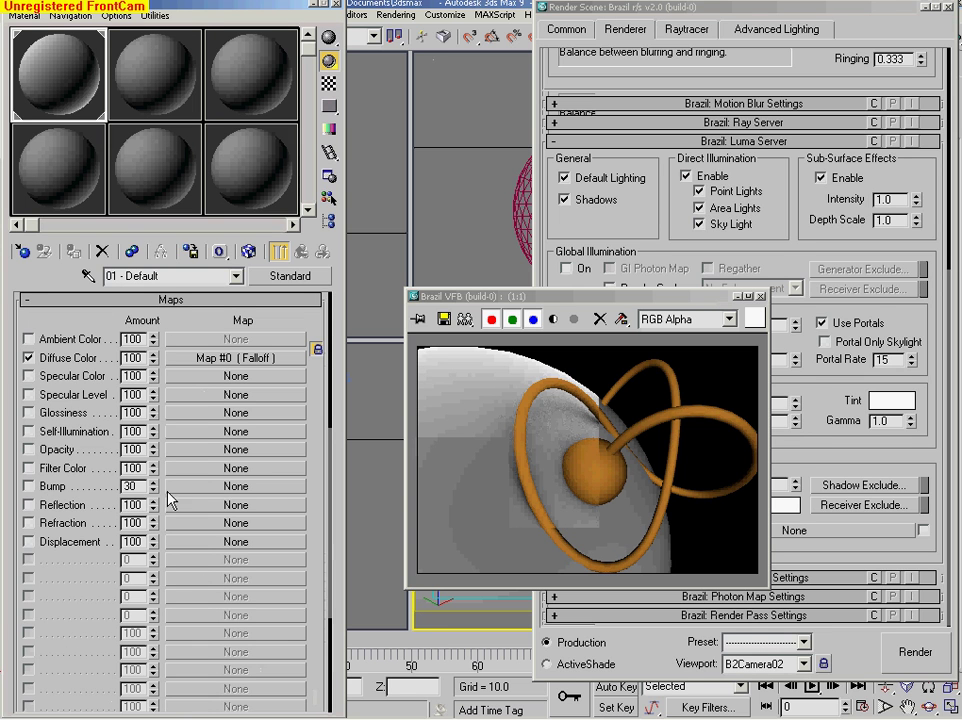
{"action": "left_click", "coordinate": [204, 487]}
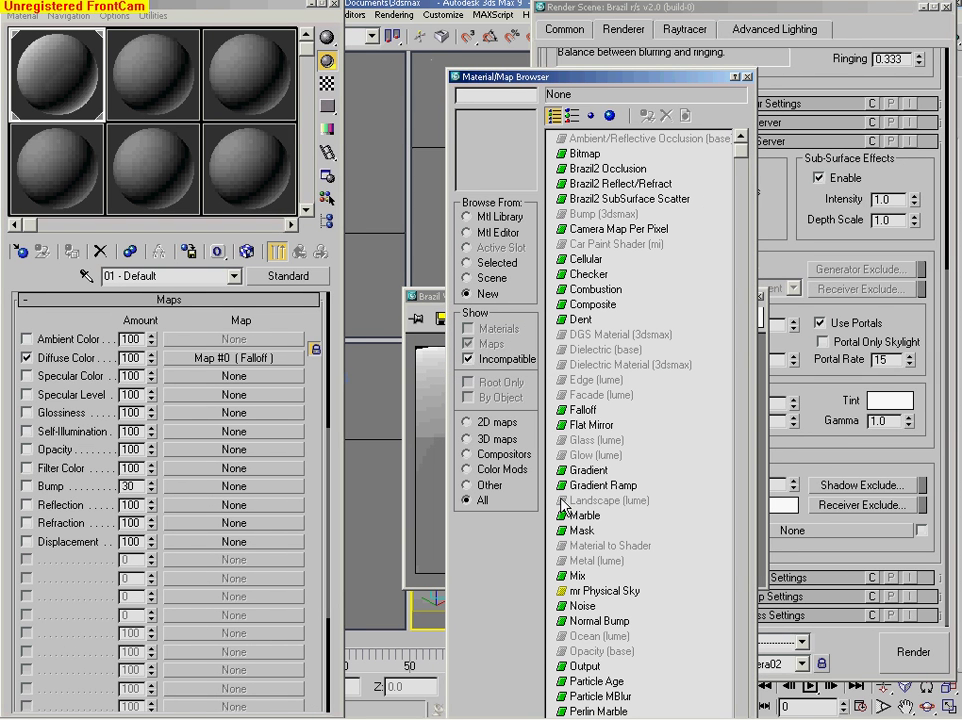
{"action": "double_click", "coordinate": [580, 606]}
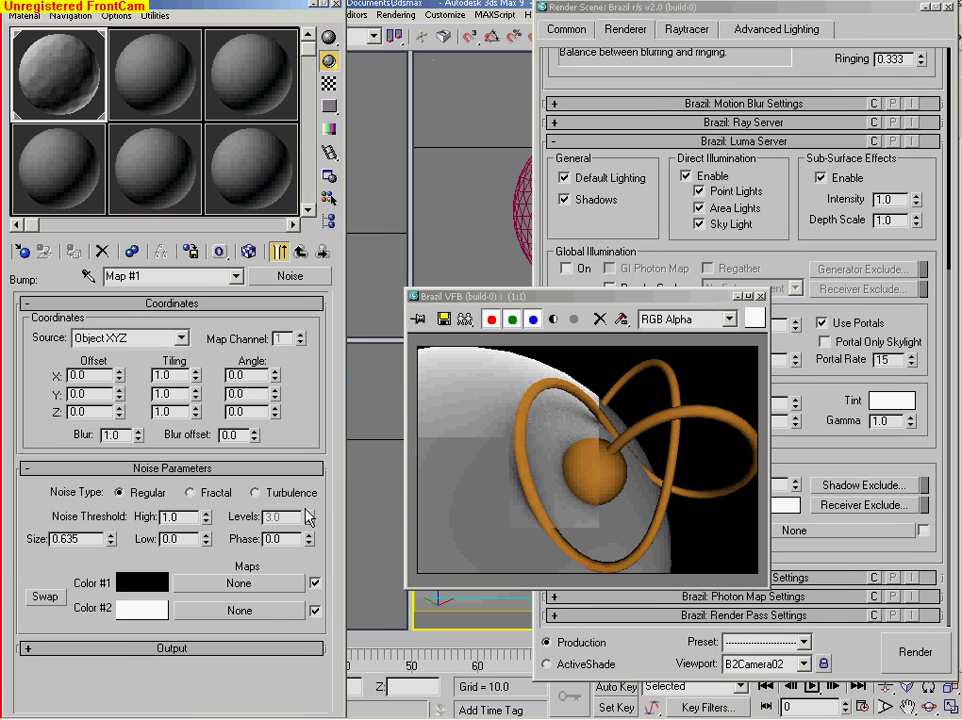
Set the bump noise to Fractal with 5 levels, a high threshold of 0.8, a low threshold of 0.2 and size 5
{"action": "left_click", "coordinate": [189, 492]}
{"action": "double_click", "coordinate": [272, 517]}
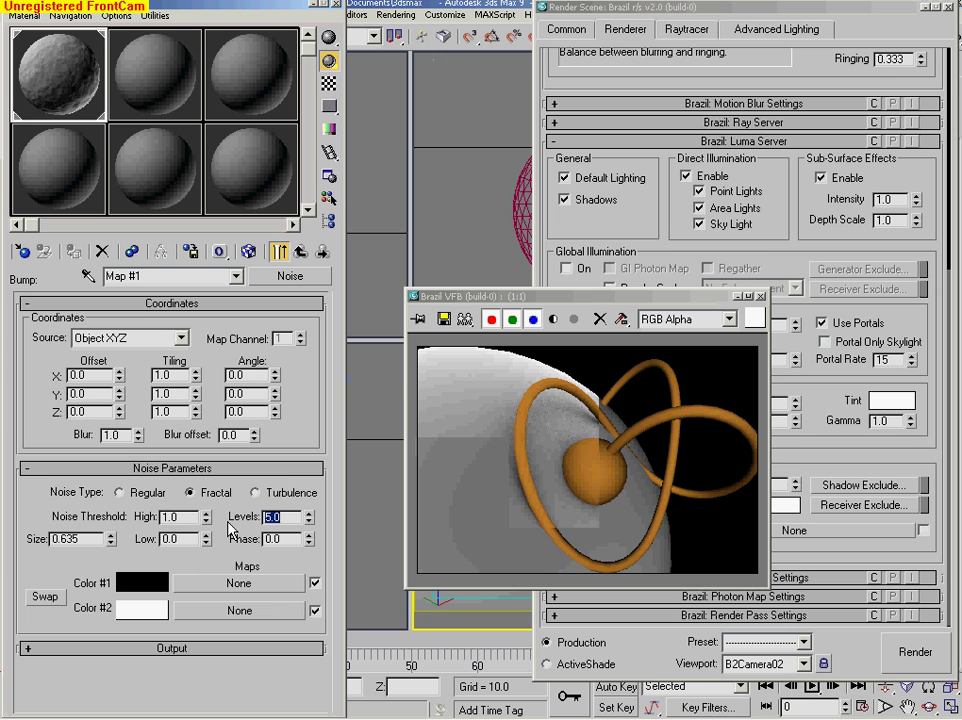
{"action": "double_click", "coordinate": [174, 517]}
{"action": "key", "text": "Tab"}
{"action": "key", "text": "Tab"}
{"action": "key", "text": "Tab"}
{"action": "key", "text": "BackSpace"}
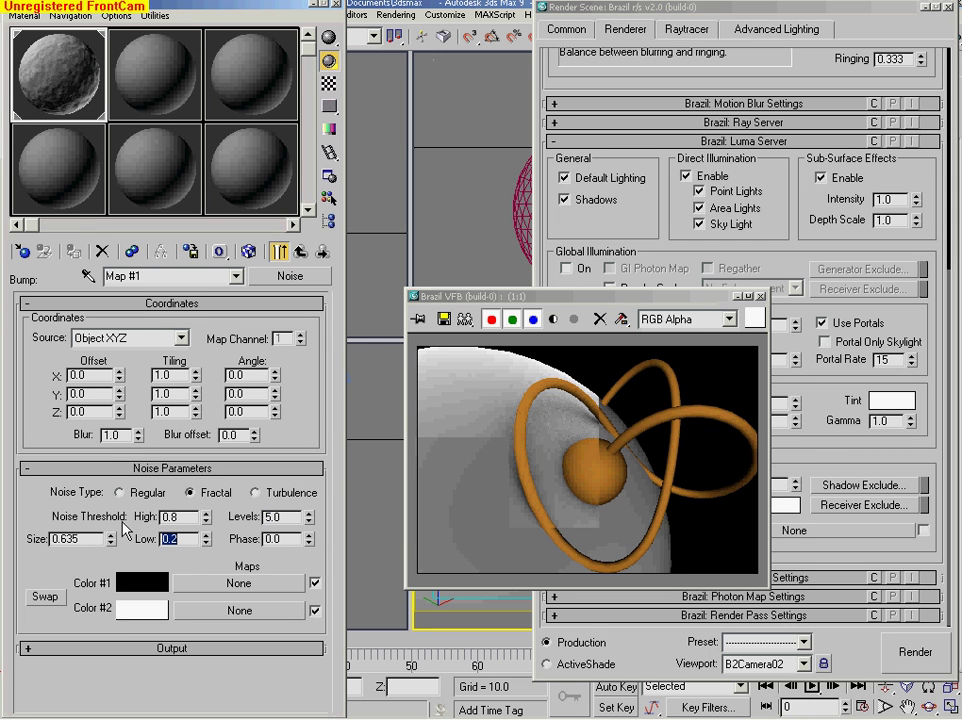
{"action": "key", "text": "Return"}
{"action": "left_click_drag", "start_coordinate": [100, 541], "coordinate": [60, 541]}
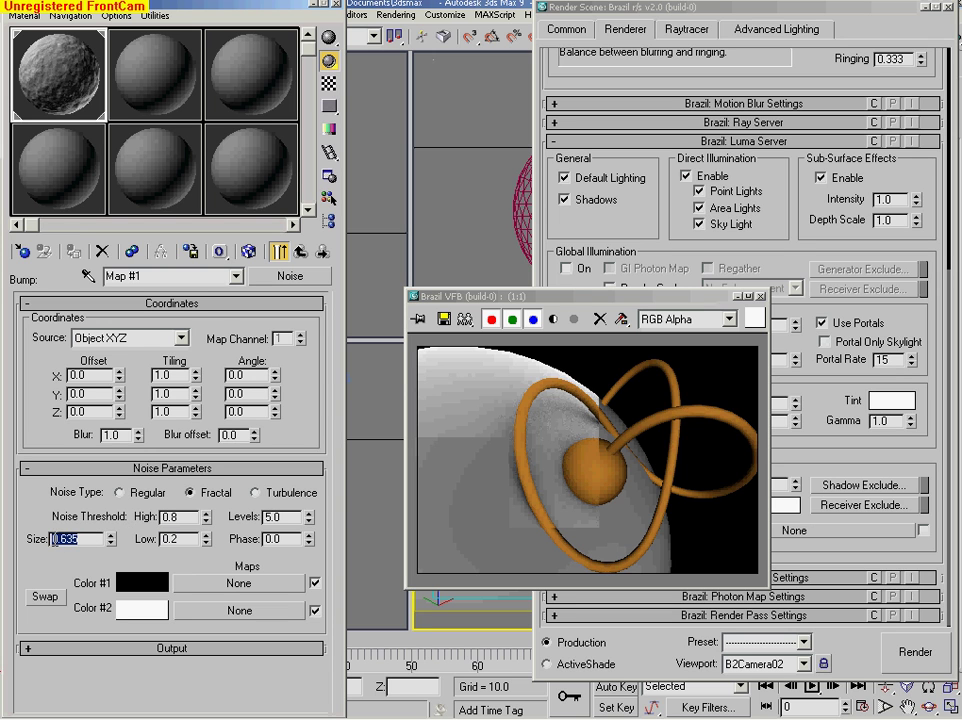
{"action": "type", "text": "6"}
{"action": "key", "text": "Return"}
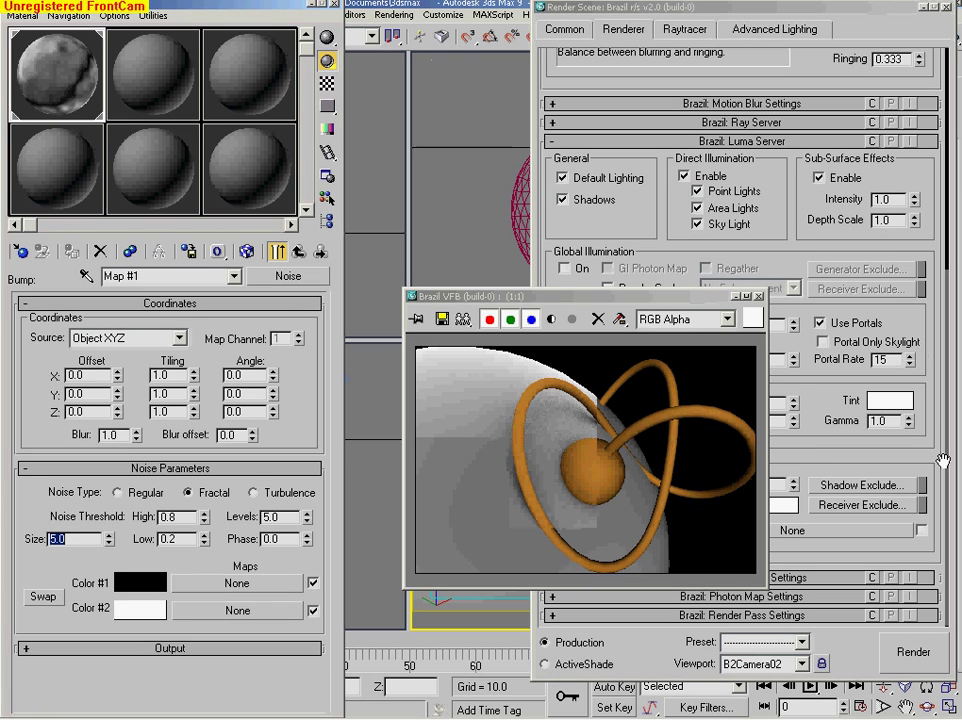
Disable direct Sky Light illumination and run a partial test render of the bump
{"action": "left_click", "coordinate": [725, 227]}
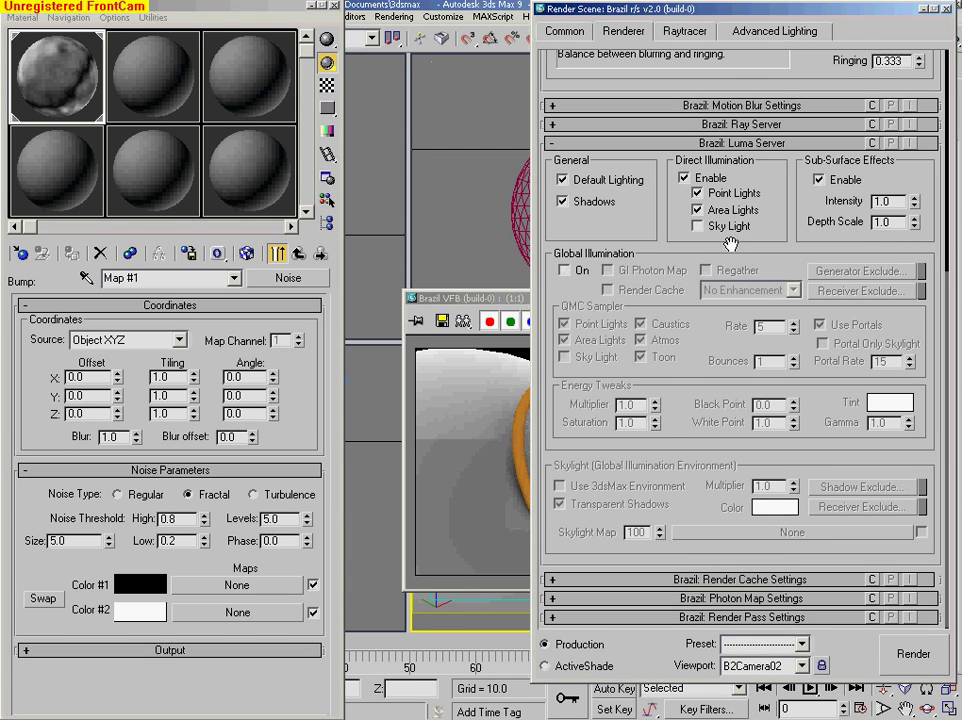
{"action": "left_click", "coordinate": [914, 654]}
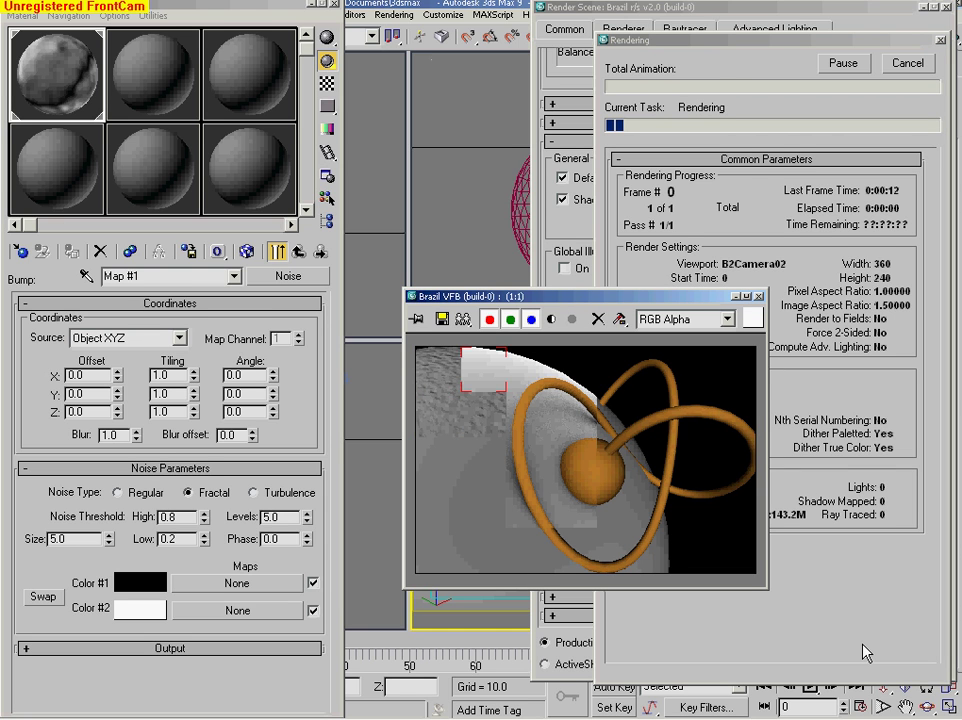
{"action": "left_click", "coordinate": [915, 65]}
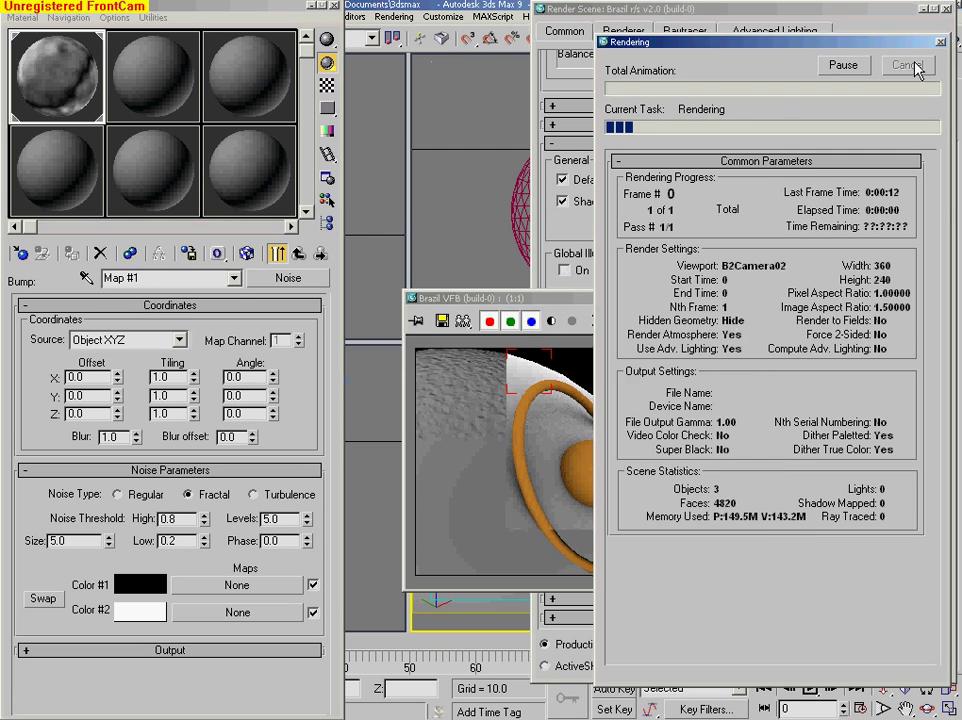
Set the bump noise size to 20 and start another test render
{"action": "double_click", "coordinate": [54, 539]}
{"action": "type", "text": "20"}
{"action": "key", "text": "Return"}
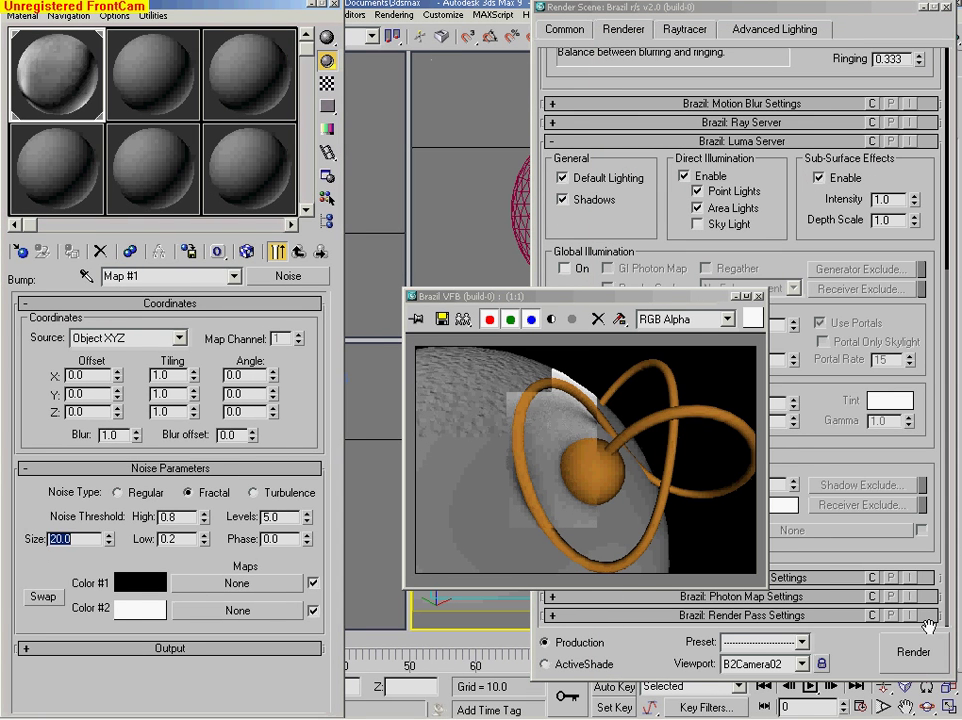
{"action": "left_click", "coordinate": [918, 656]}
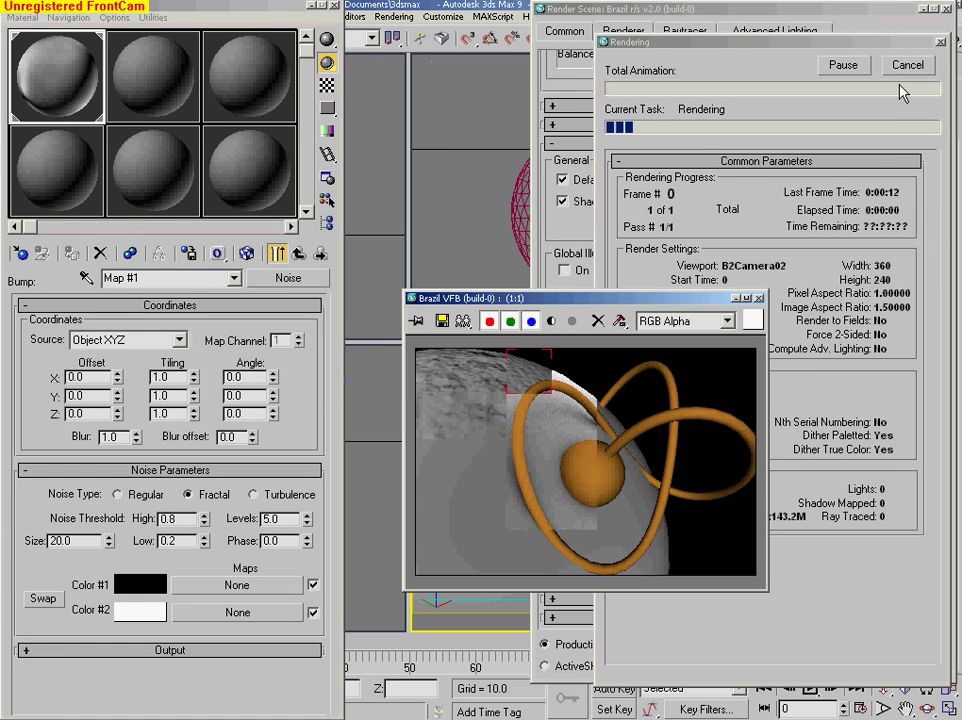
Raise the material's bump amount to 50 and check it with a partial test render
{"action": "left_click", "coordinate": [300, 252]}
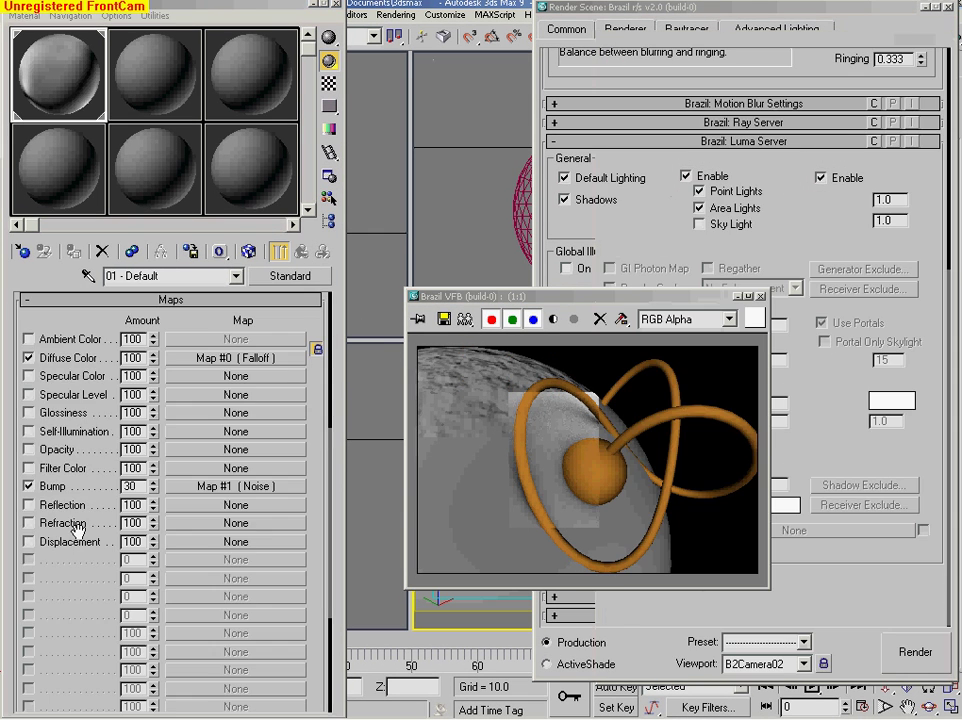
{"action": "double_click", "coordinate": [130, 486]}
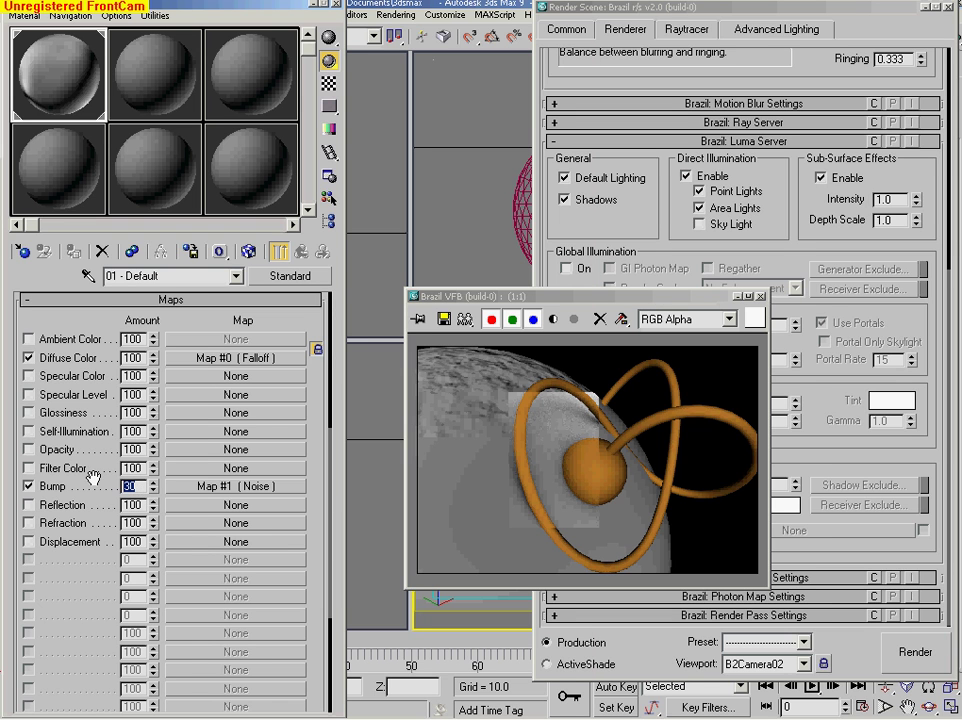
{"action": "left_click", "coordinate": [913, 652]}
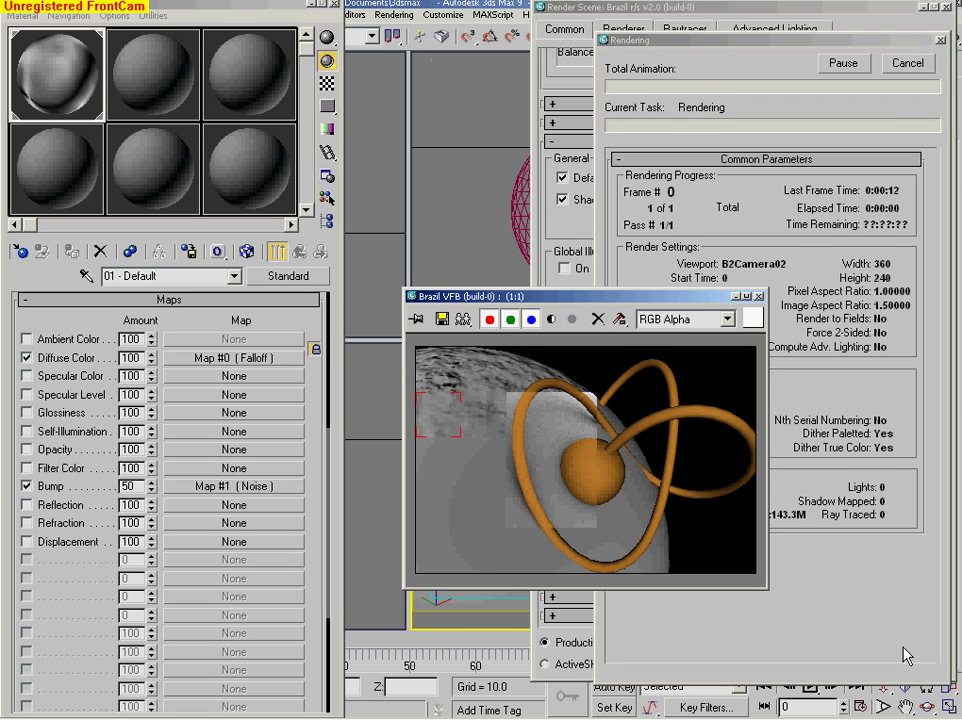
{"action": "left_click", "coordinate": [910, 66]}
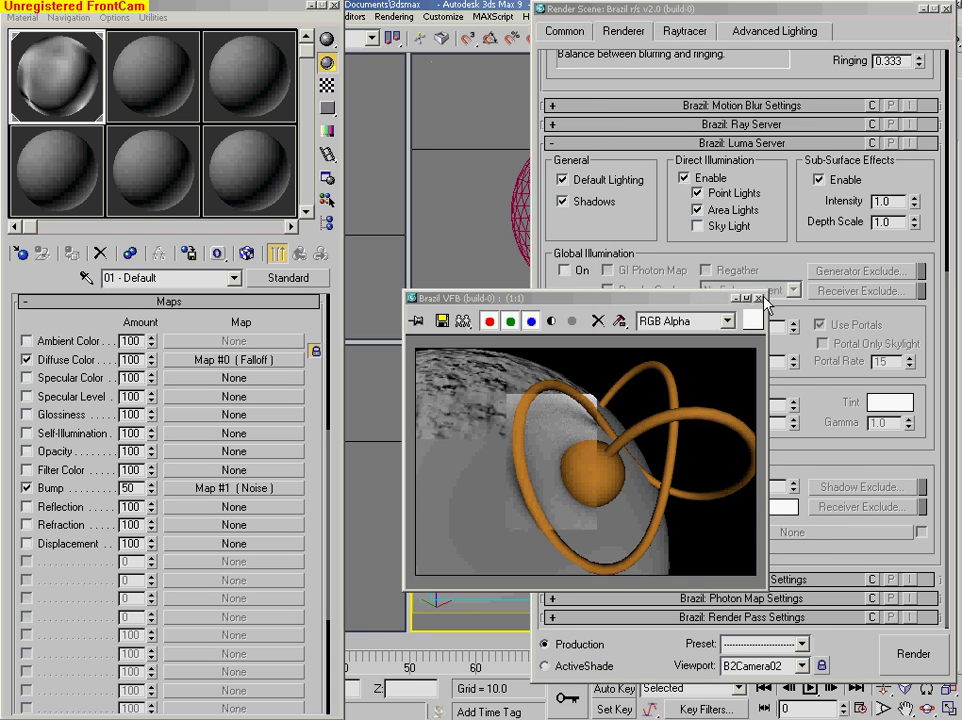
Copy the large sphere's material to the second slot, rename it small sphere, and assign it to the small sphere and the rings
{"action": "left_click", "coordinate": [759, 299]}
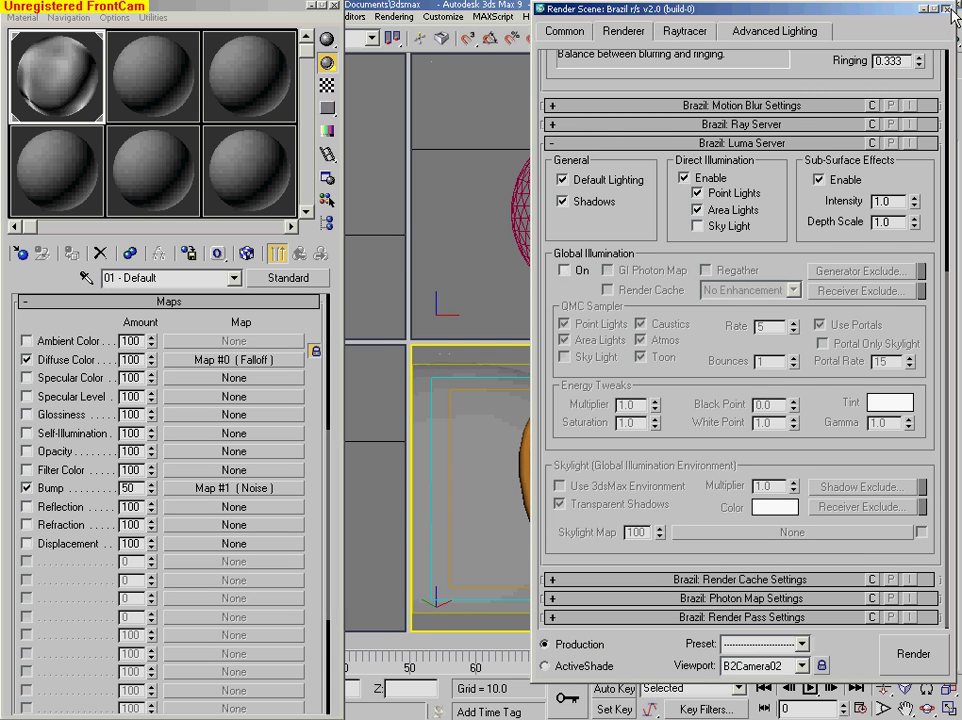
{"action": "left_click", "coordinate": [947, 9]}
{"action": "left_click", "coordinate": [152, 86]}
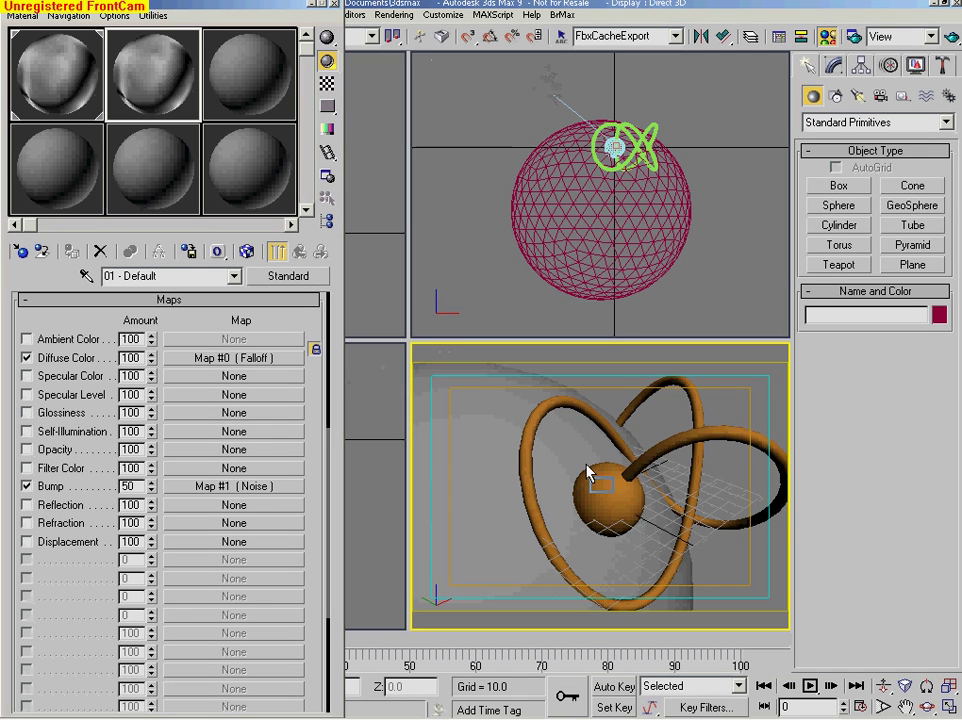
{"action": "left_click_drag", "start_coordinate": [590, 474], "coordinate": [603, 487]}
{"action": "left_click", "coordinate": [368, 354]}
{"action": "left_click_drag", "start_coordinate": [418, 394], "coordinate": [316, 395]}
{"action": "type", "text": "small sphere"}
{"action": "key", "text": "Return"}
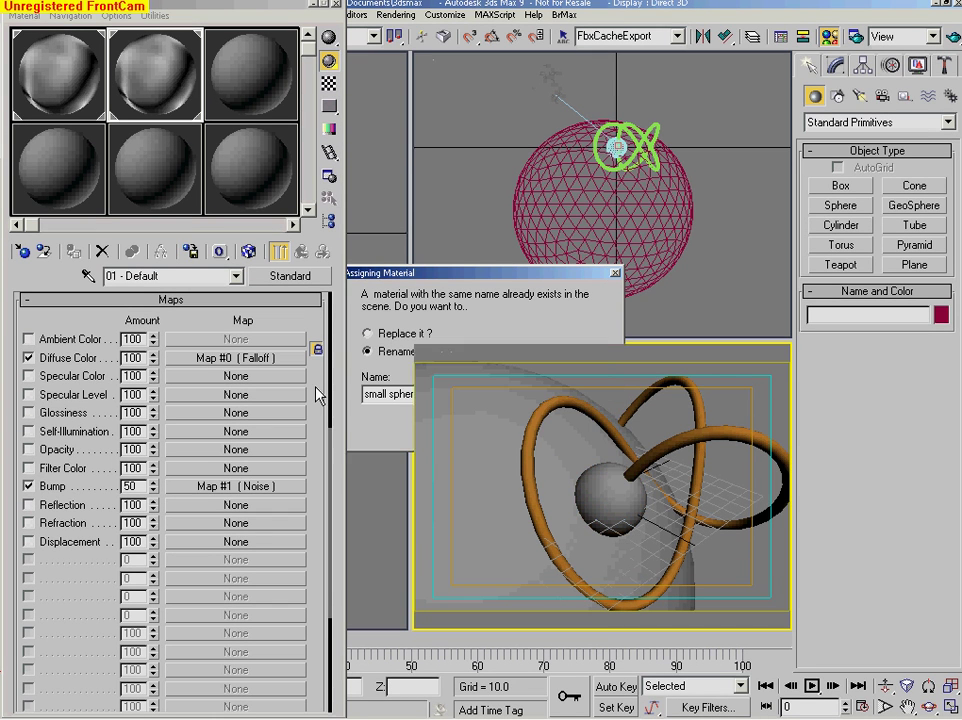
{"action": "left_click_drag", "start_coordinate": [165, 77], "coordinate": [697, 449]}
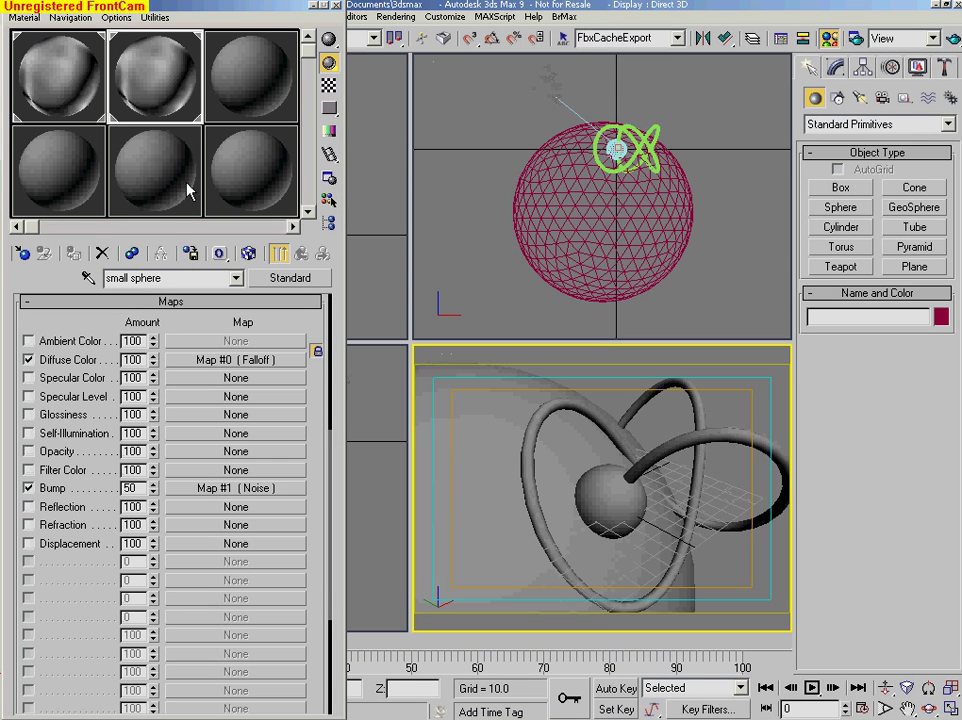
Set the small sphere material's bump noise size to 5 and its bump amount to 30
{"action": "left_click", "coordinate": [224, 487]}
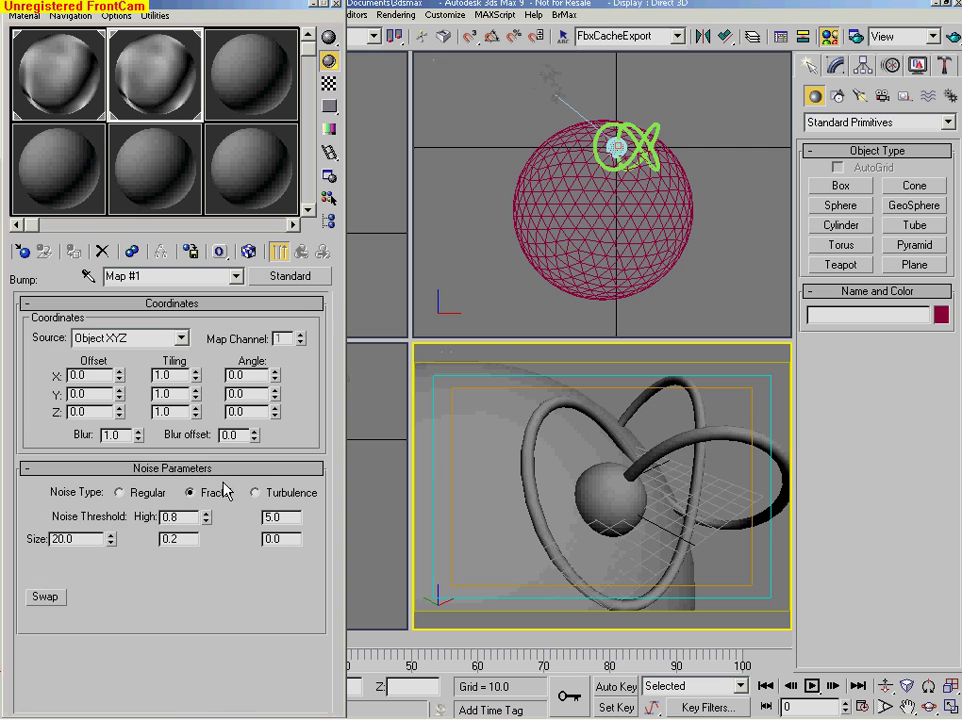
{"action": "left_click_drag", "start_coordinate": [98, 539], "coordinate": [30, 528]}
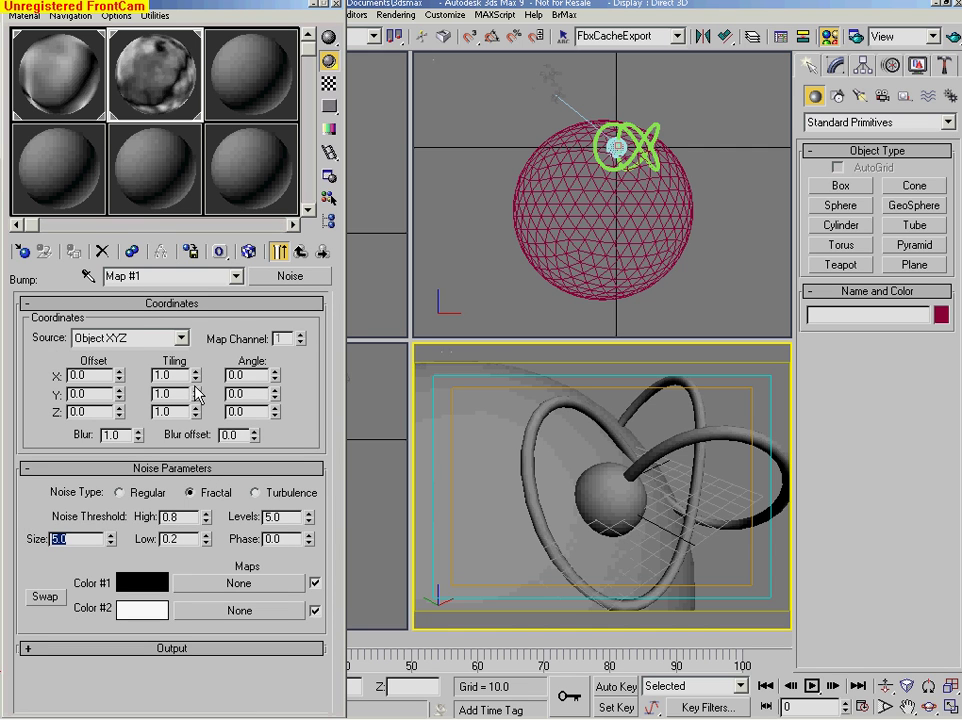
{"action": "left_click", "coordinate": [301, 251]}
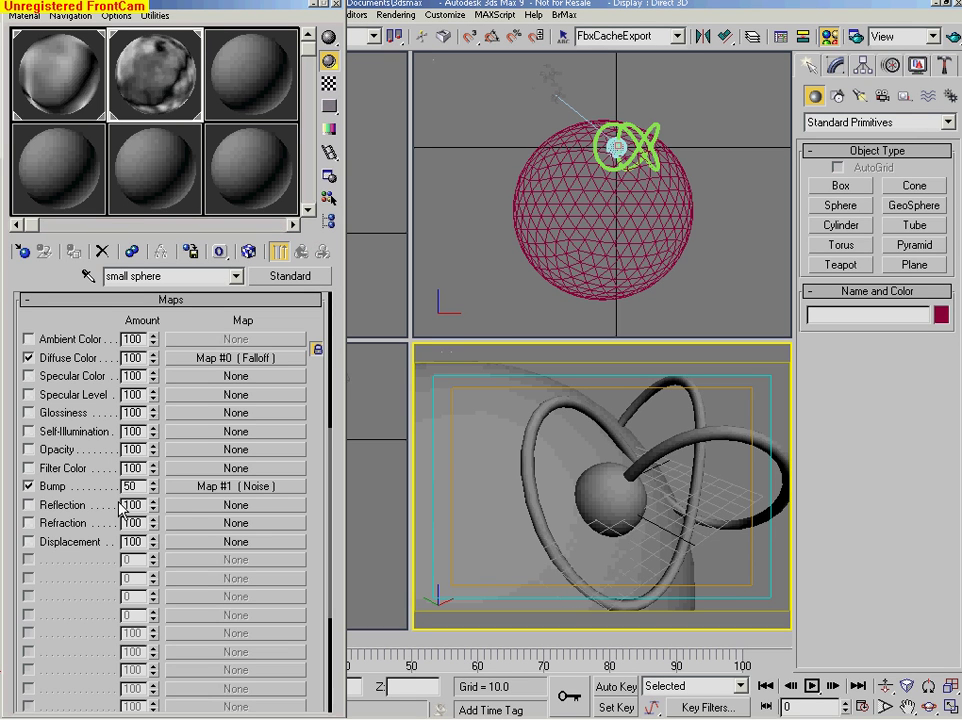
{"action": "type", "text": "30"}
{"action": "key", "text": "Return"}
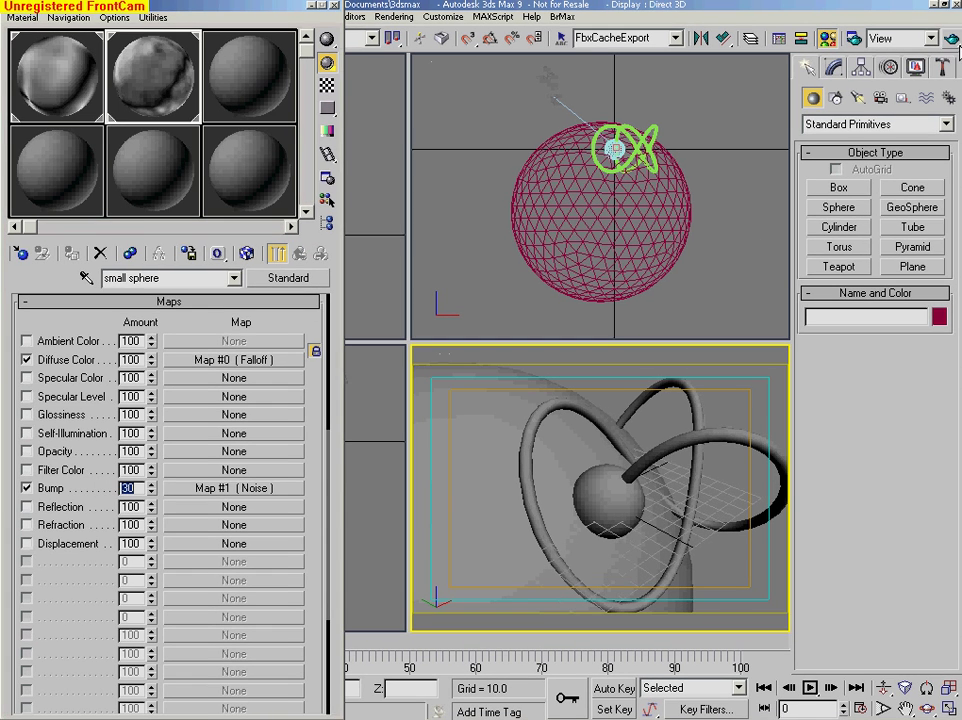
Run a partial test render of the camera view to check the bump on the small sphere and rings
{"action": "left_click", "coordinate": [951, 38]}
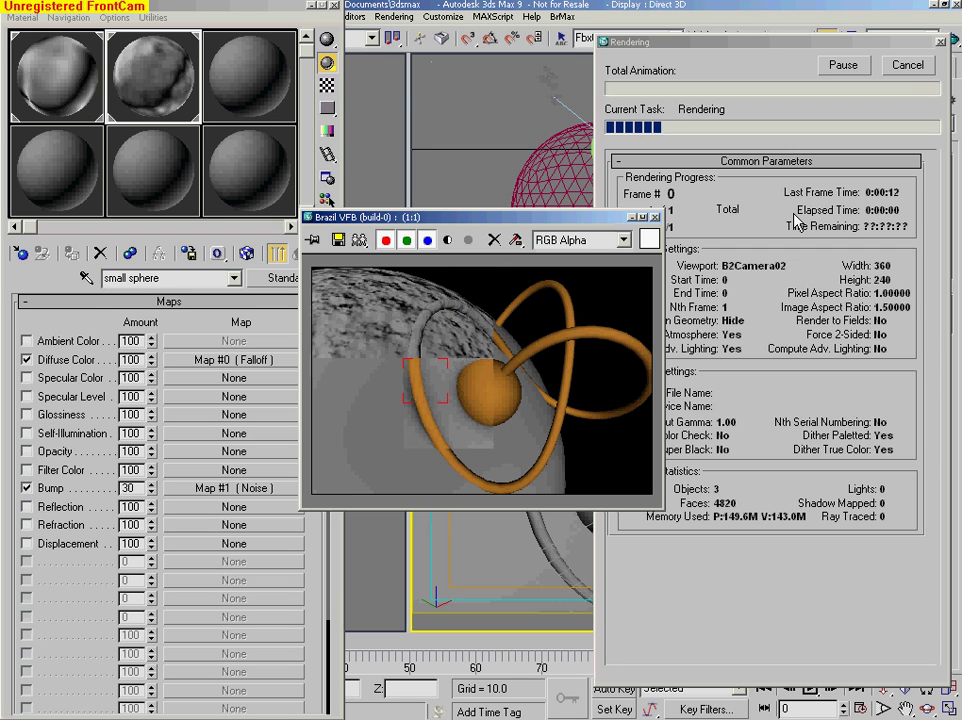
{"action": "left_click", "coordinate": [908, 67]}
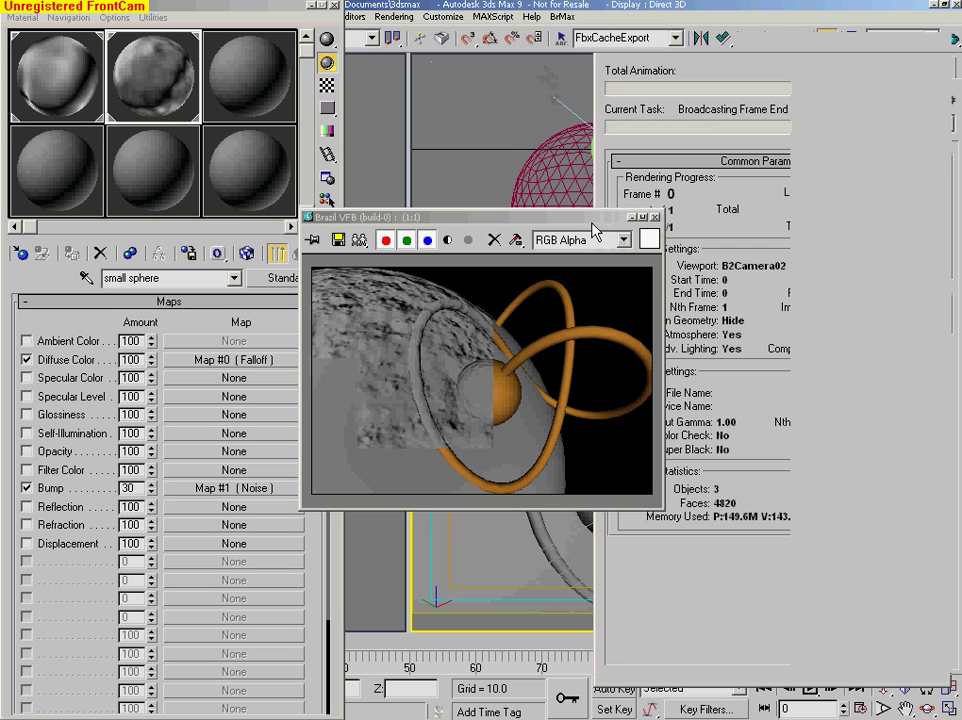
{"action": "left_click", "coordinate": [656, 217]}
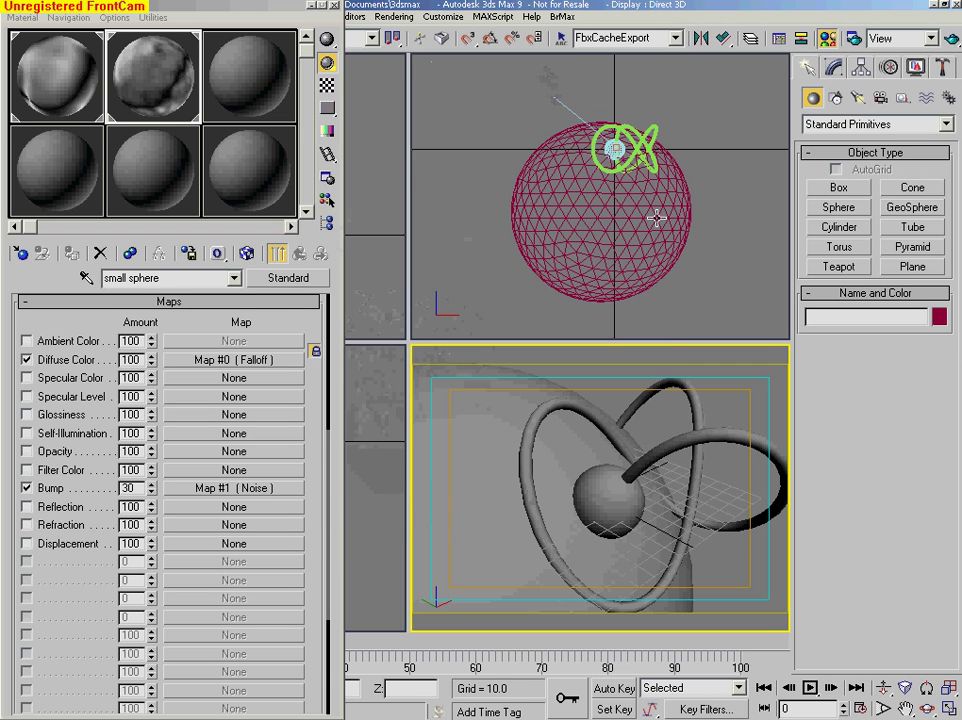
Enable depth of field on the Brazil camera and set its F-Stop to 6
{"action": "left_click", "coordinate": [545, 86]}
{"action": "left_click", "coordinate": [551, 80]}
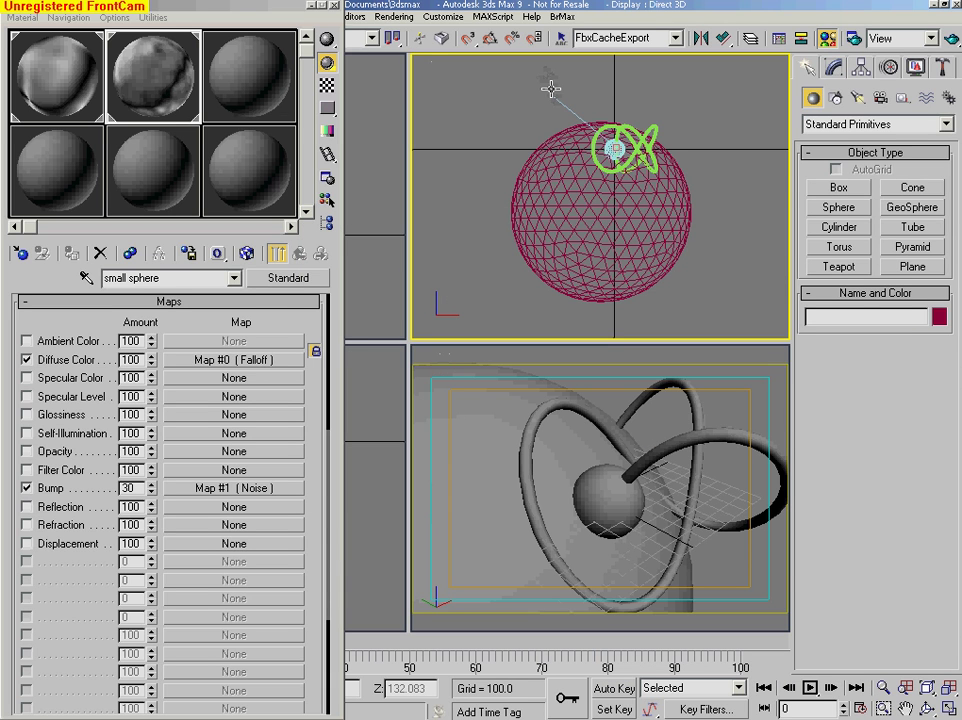
{"action": "left_click", "coordinate": [834, 67]}
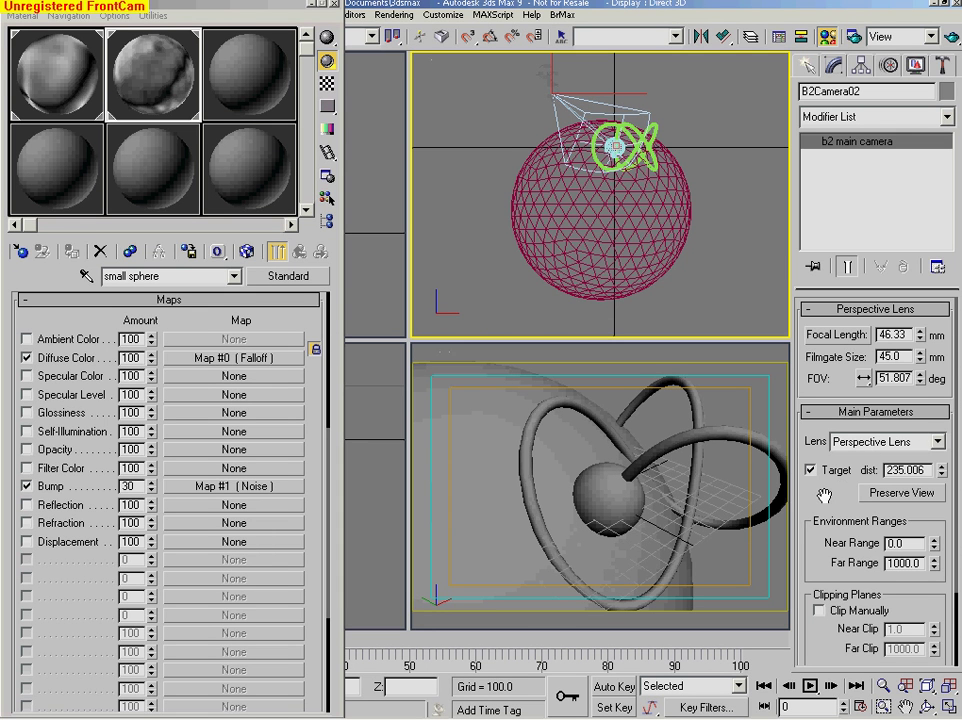
{"action": "scroll", "coordinate": [870, 505], "scroll_direction": "down", "scroll_amount": 3}
{"action": "left_click", "coordinate": [876, 598]}
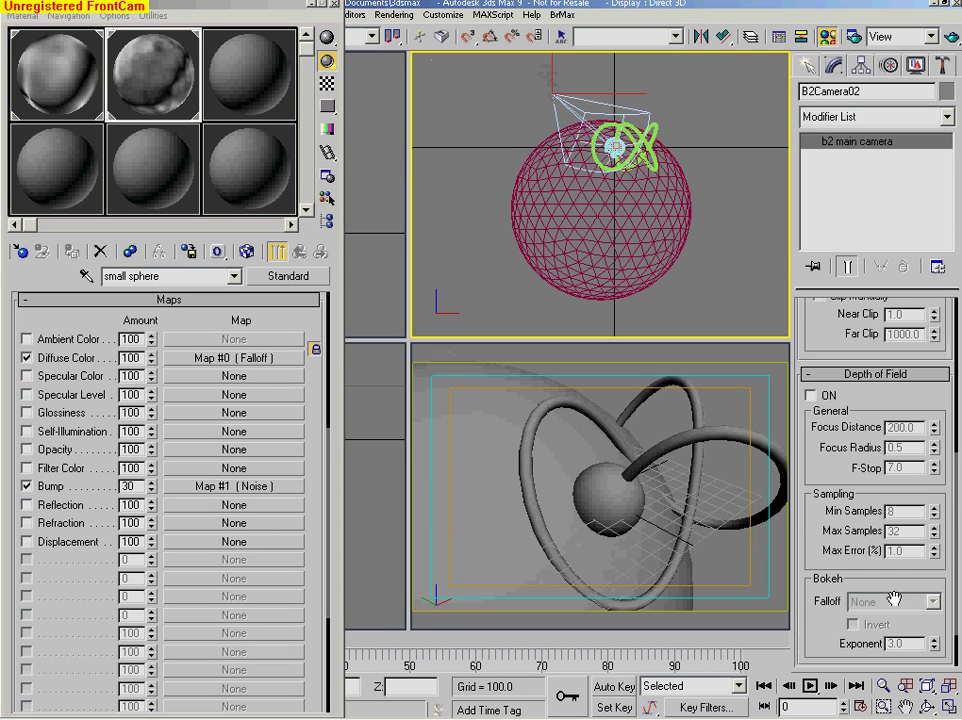
{"action": "left_click", "coordinate": [810, 395]}
{"action": "double_click", "coordinate": [891, 468]}
{"action": "type", "text": "6"}
{"action": "key", "text": "Return"}
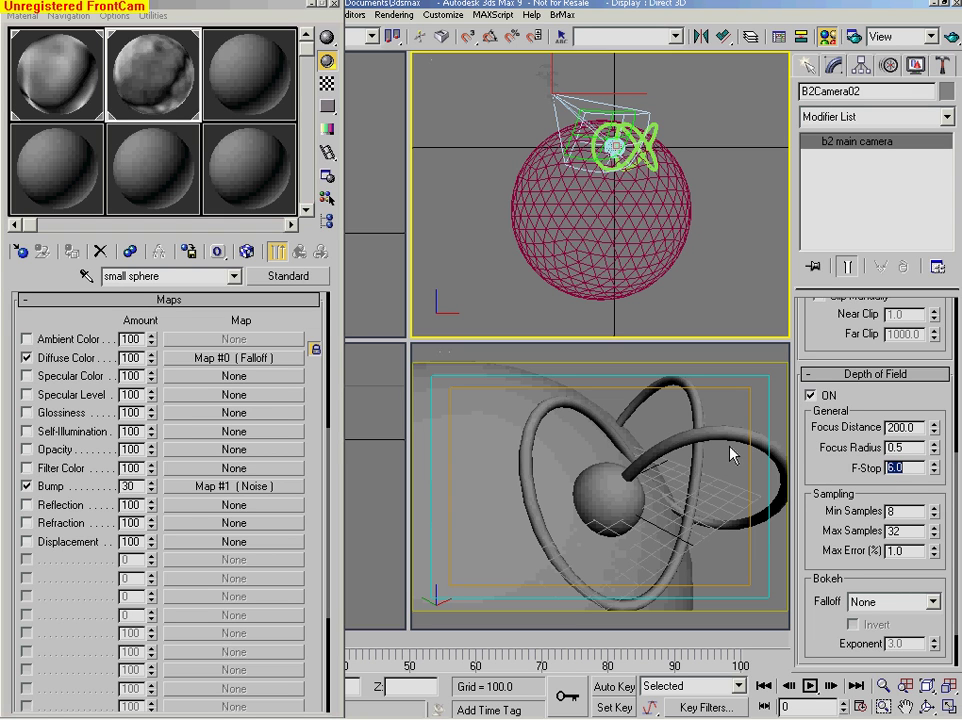
Set the camera's focus distance to 218.737 while checking the camera view, and run a partial test render
{"action": "right_click", "coordinate": [508, 398]}
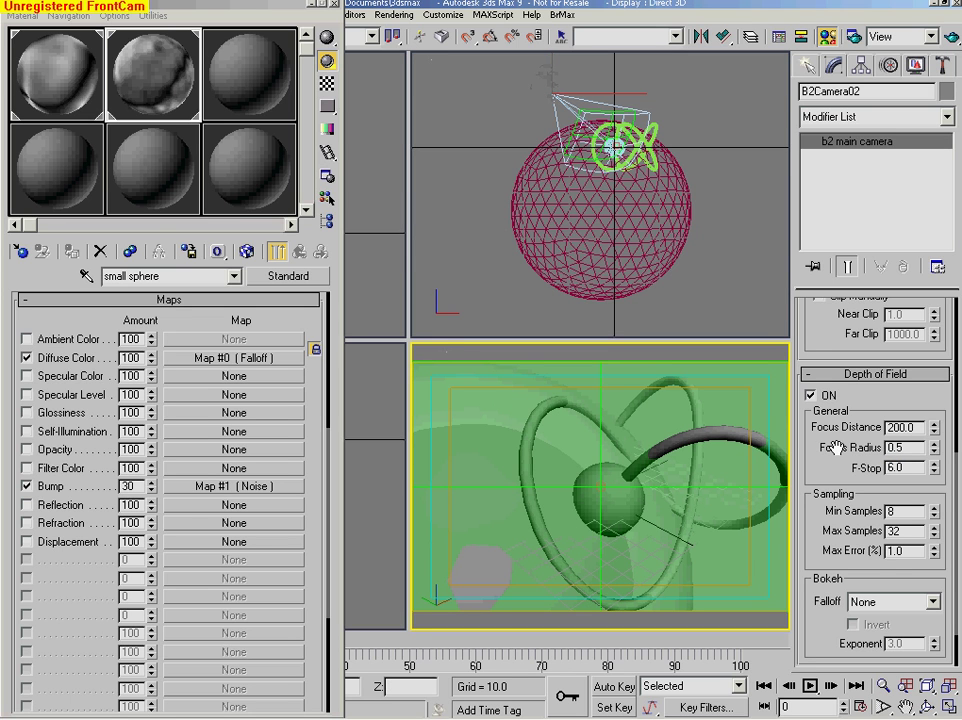
{"action": "left_click_drag", "start_coordinate": [940, 429], "coordinate": [937, 430]}
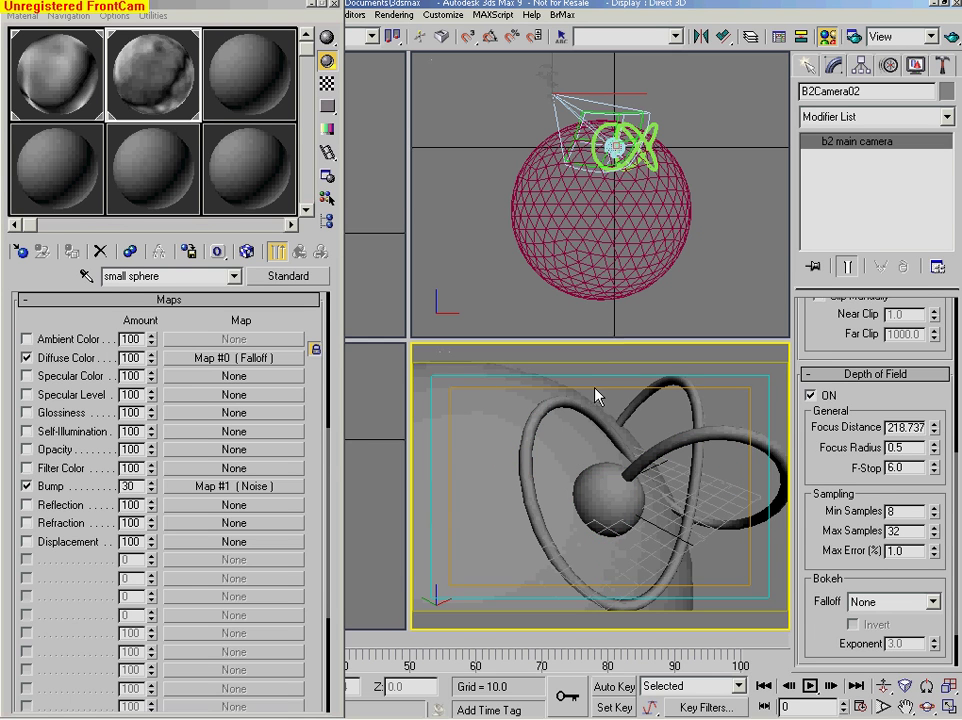
{"action": "left_click", "coordinate": [953, 39]}
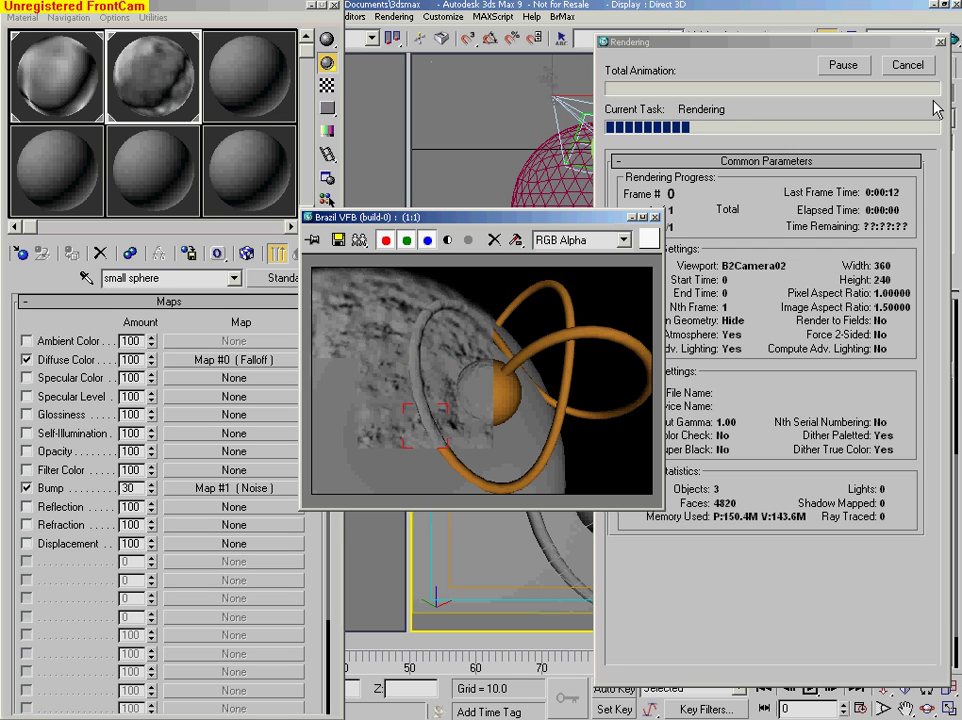
{"action": "left_click", "coordinate": [898, 68]}
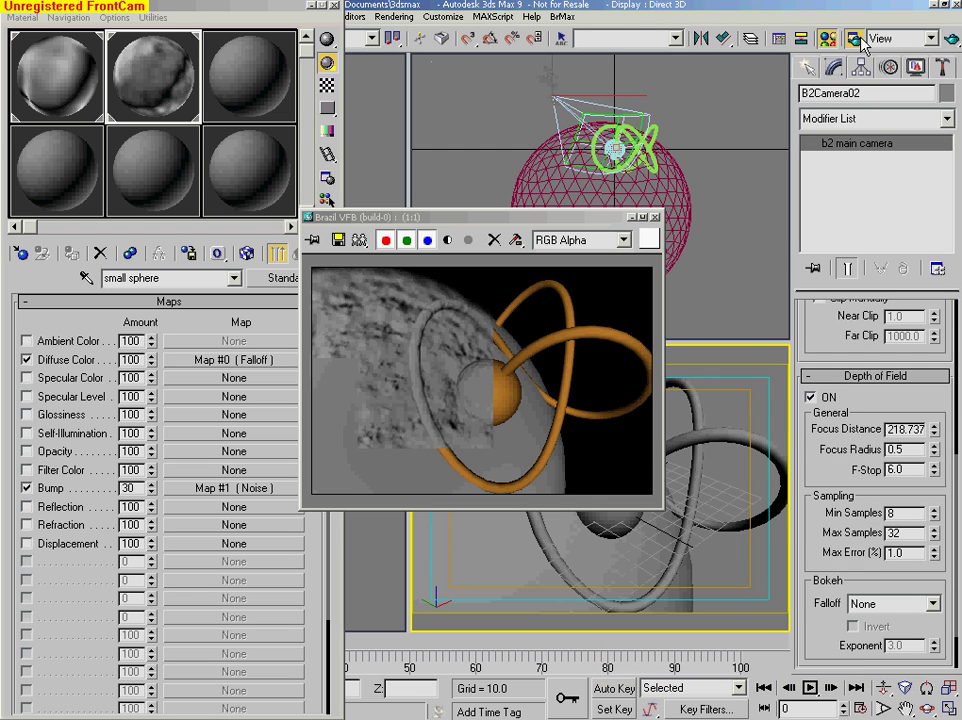
Set Brazil's maximum sampling to 1, enable direct Sky Light illumination, and start rendering the camera view
{"action": "left_click", "coordinate": [855, 39]}
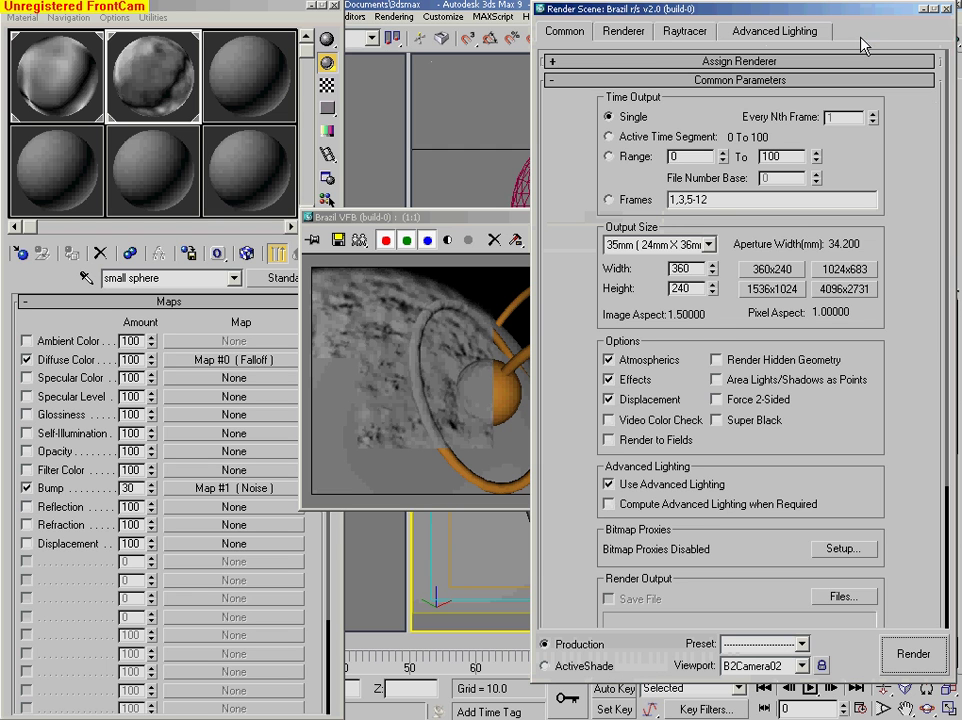
{"action": "left_click", "coordinate": [630, 33]}
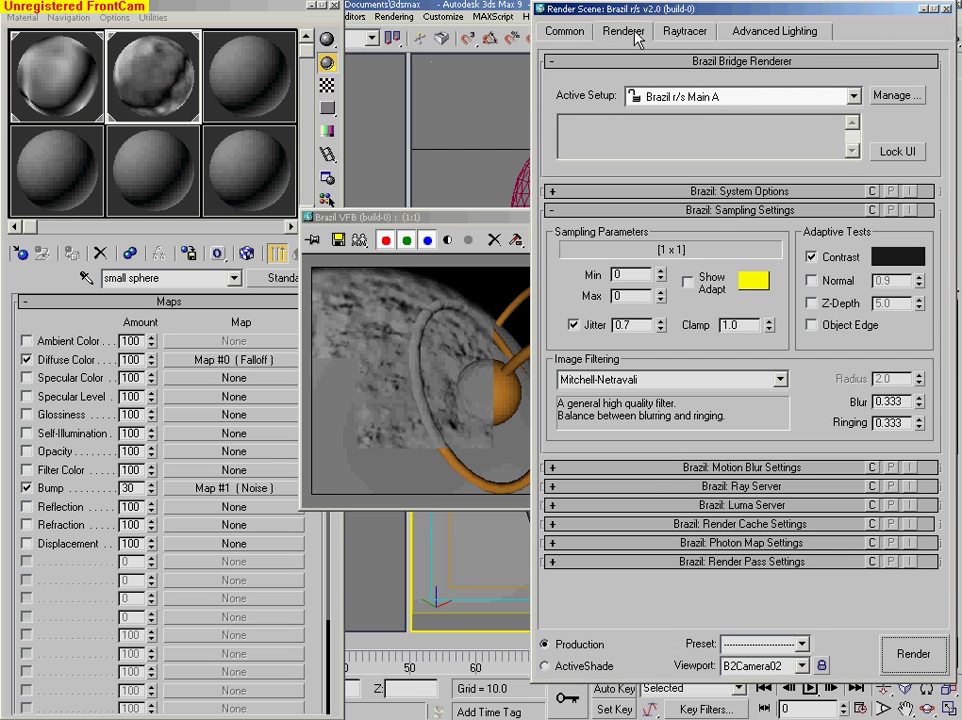
{"action": "left_click", "coordinate": [661, 298]}
{"action": "right_click", "coordinate": [811, 386]}
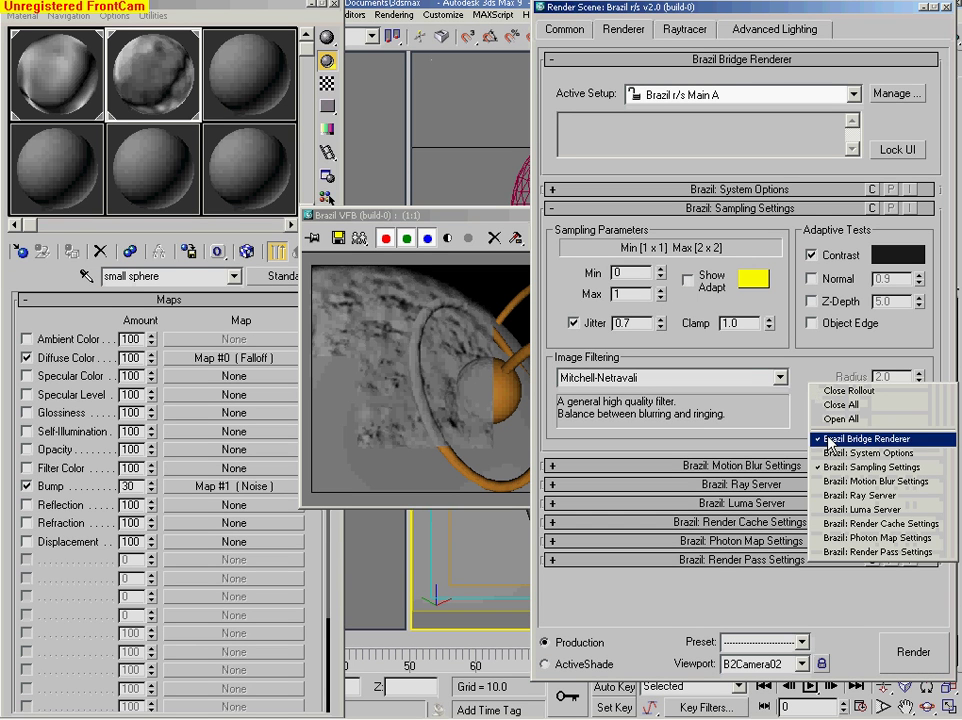
{"action": "left_click", "coordinate": [860, 509]}
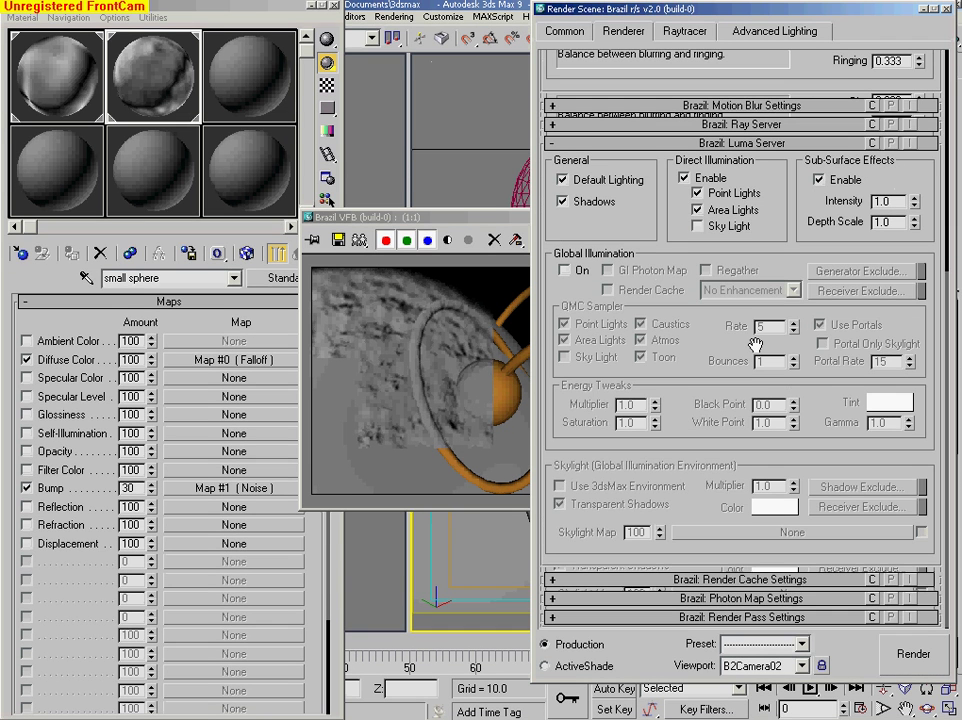
{"action": "left_click", "coordinate": [698, 227]}
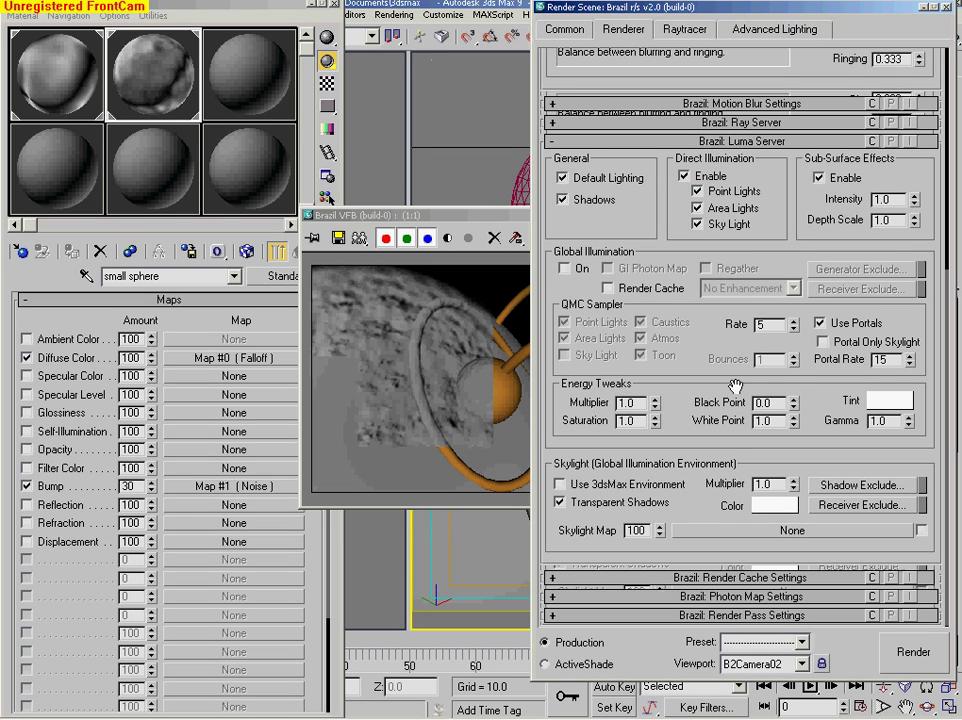
{"action": "left_click", "coordinate": [913, 652]}
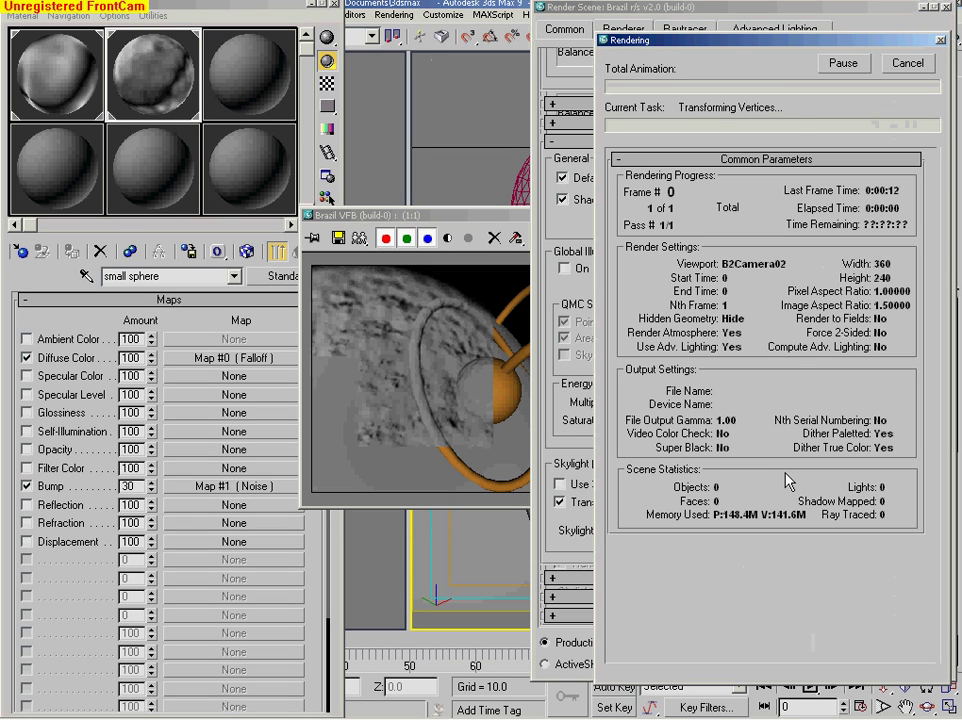